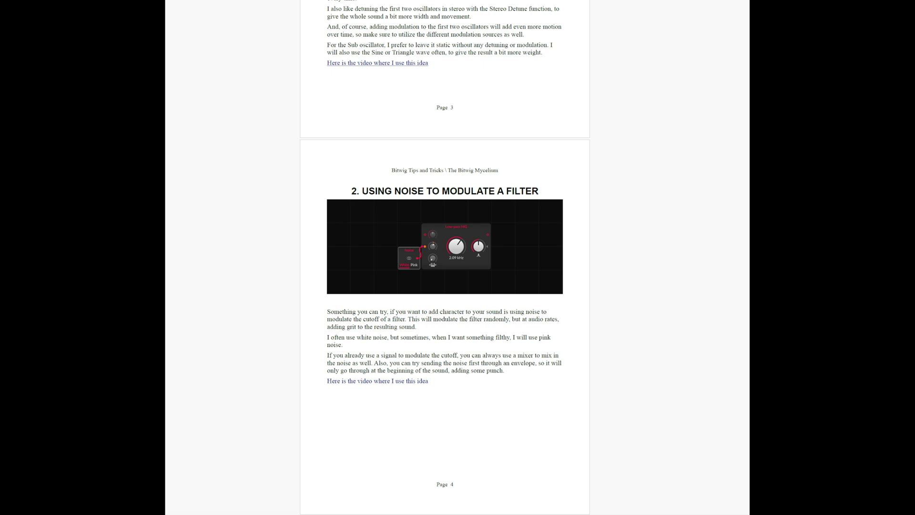
scroll(444, 258, down, 8)
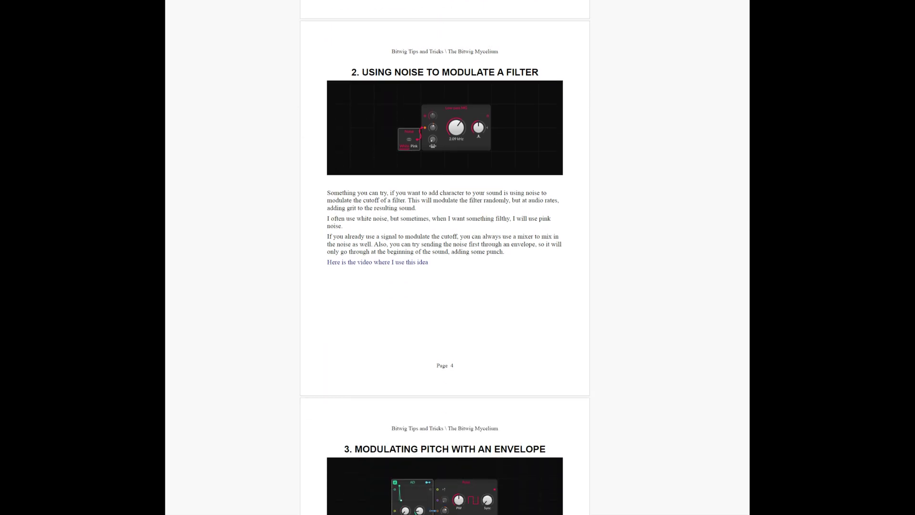
scroll(444, 257, down, 5)
scroll(445, 257, down, 7)
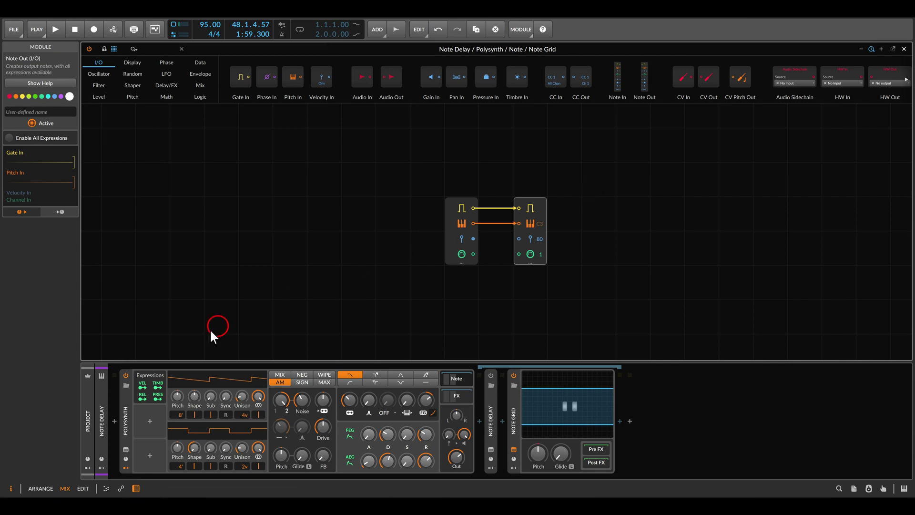
Select the Polysynth device and check its voice settings.
click(129, 401)
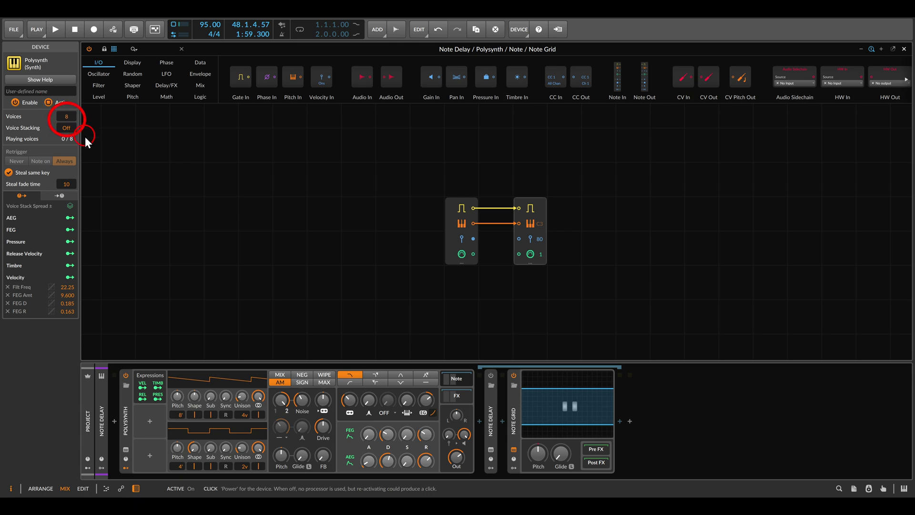
key(Escape)
Open the Note Delay clip of Scene 1 in an enlarged note editor and play it back.
double_click(146, 73)
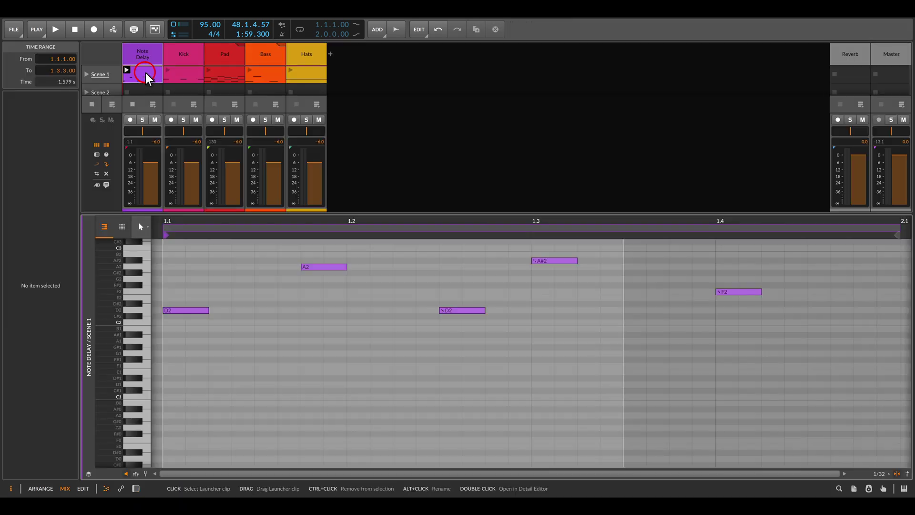
drag(392, 214, 388, 127)
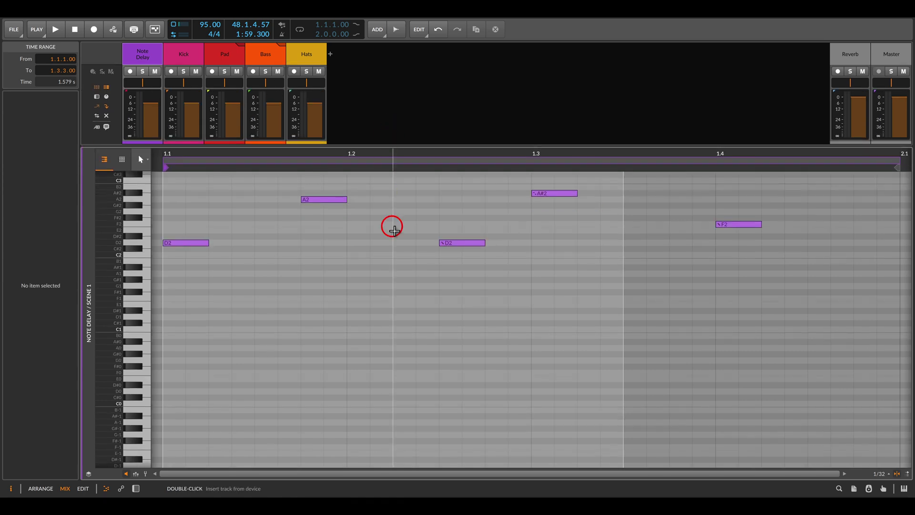
key(space)
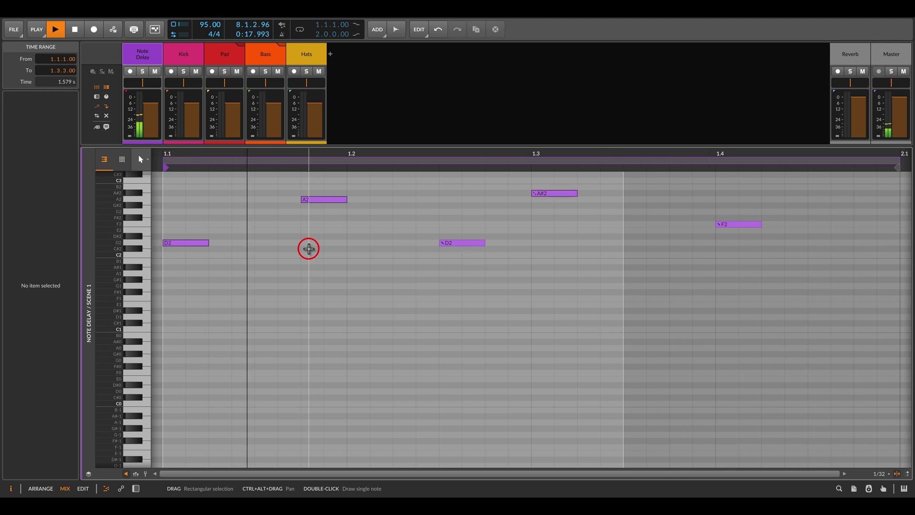
key(space)
Return to the Note Delay track's devices and inspect the Note Grid's voice settings.
double_click(150, 62)
click(553, 405)
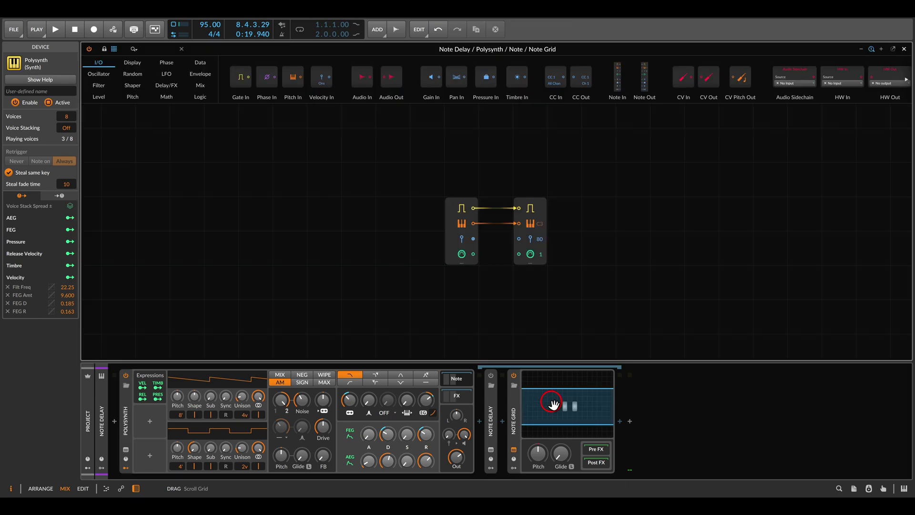
click(512, 405)
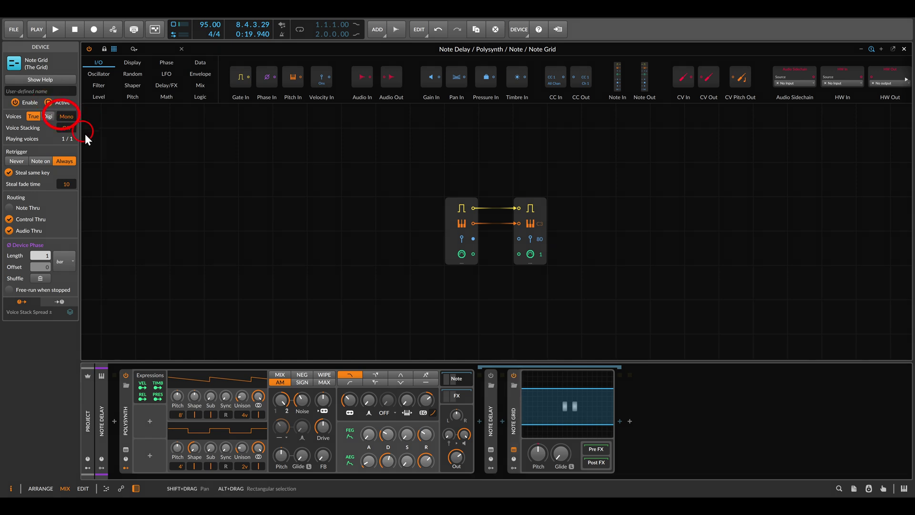
drag(2, 272, 90, 317)
key(Escape)
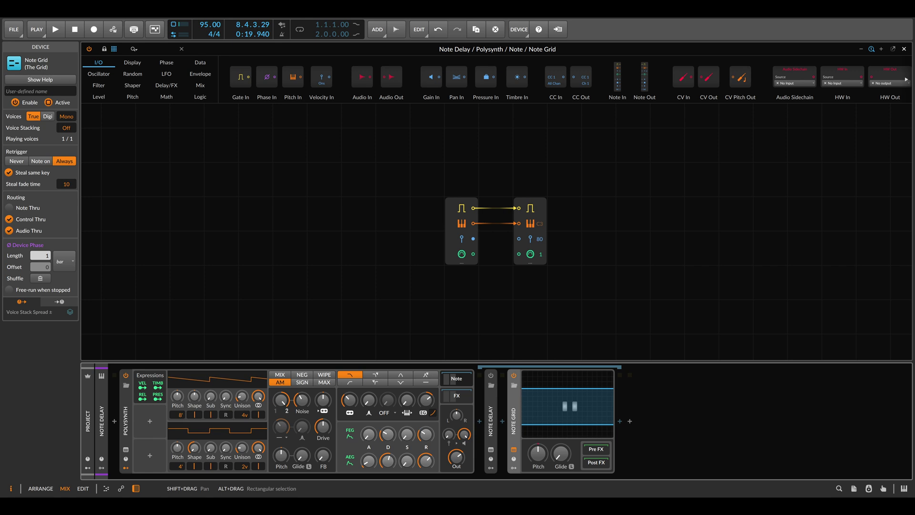
Add a Long Delay module beside the note modules in the Note Grid and duplicate it below.
drag(680, 282, 574, 284)
click(166, 85)
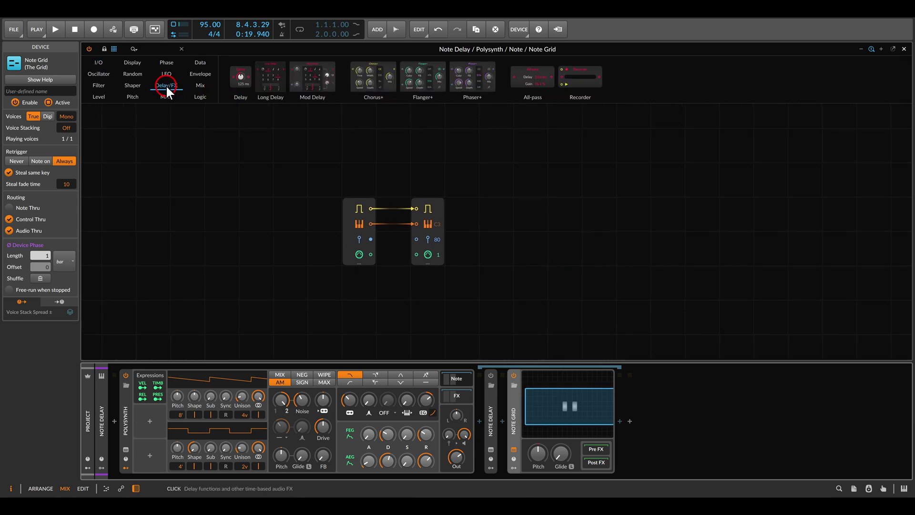
drag(270, 77, 516, 174)
key(ctrl+d)
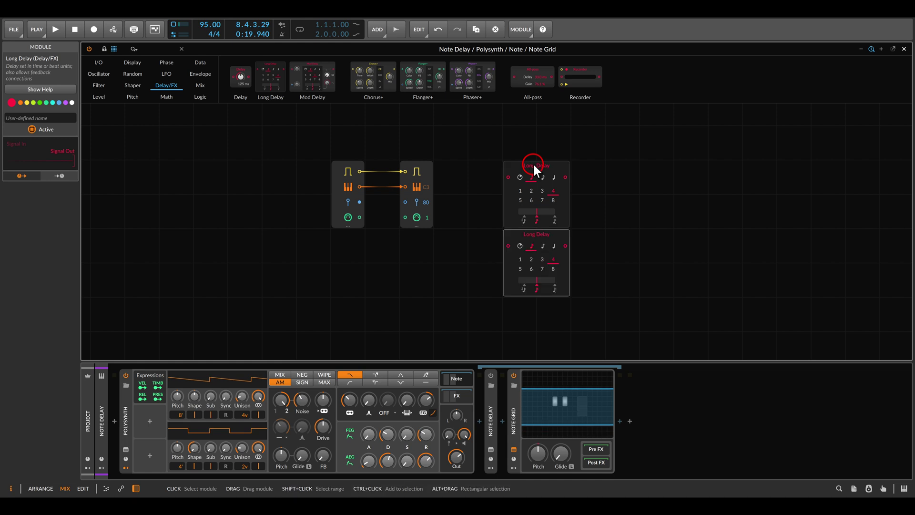
Name the upper Long Delay module "gates" and the lower one "pitch".
click(57, 117)
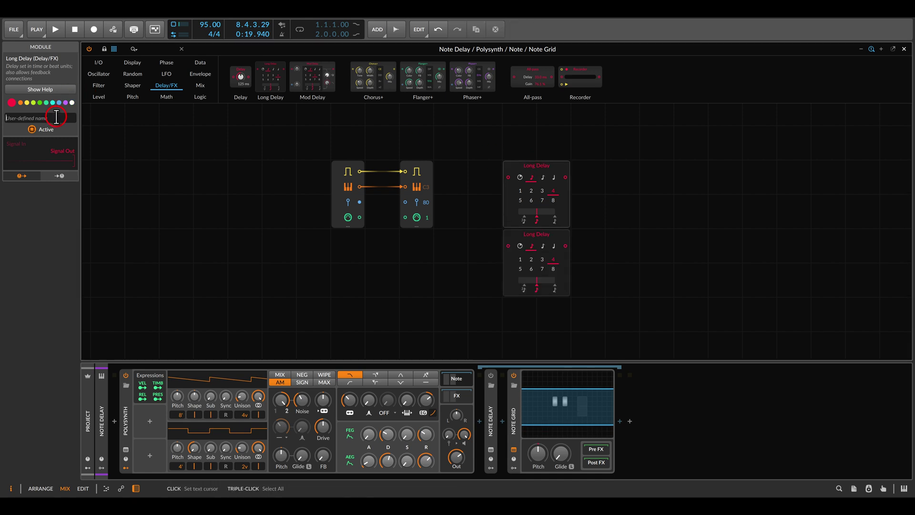
text(gates)
click(517, 243)
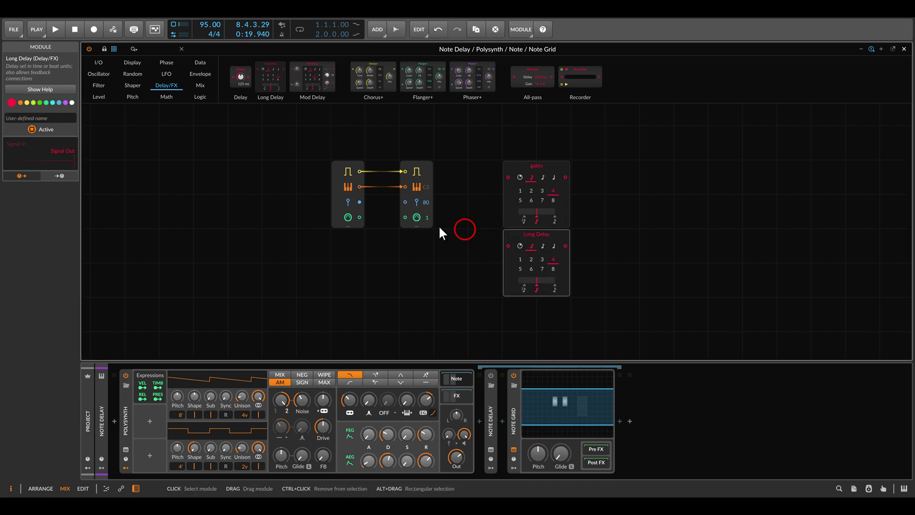
click(46, 121)
text(pitch)
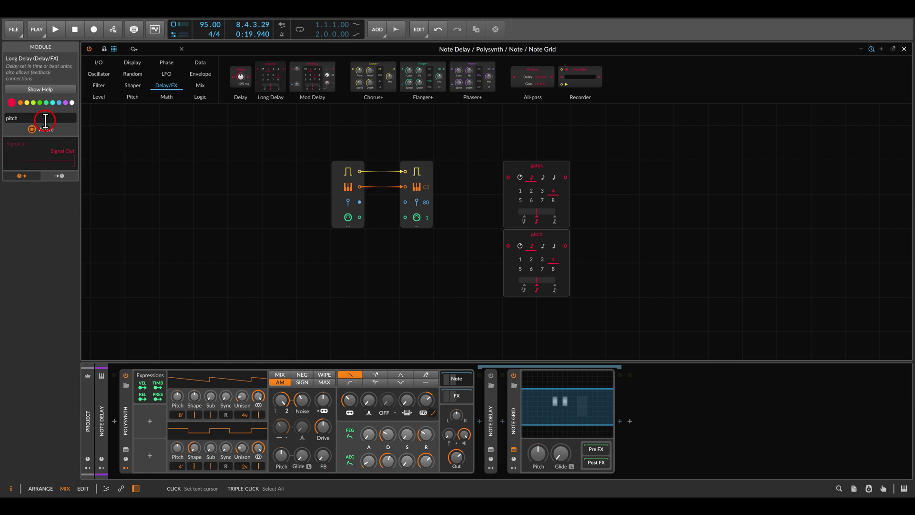
click(462, 185)
Connect the Note In gate output to the gates delay and its pitch output to the pitch delay.
drag(508, 177, 413, 176)
drag(508, 246, 363, 187)
click(614, 212)
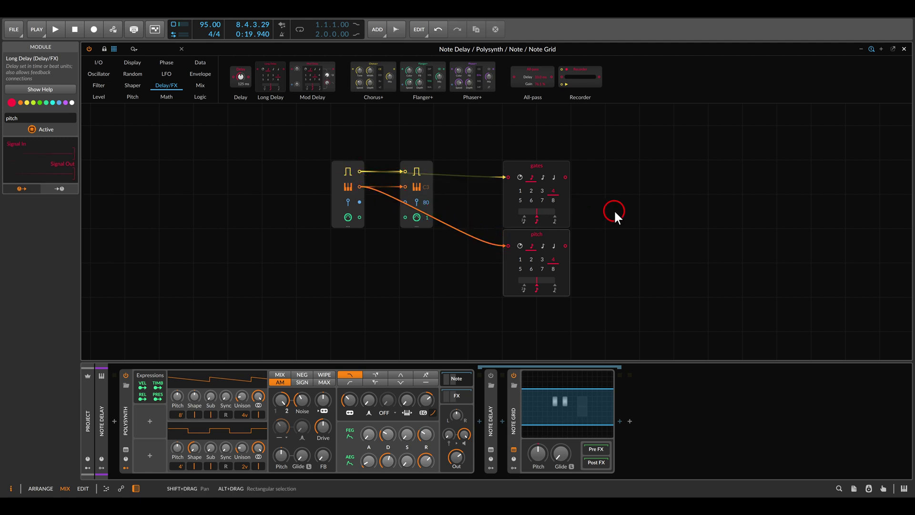
Add a second Note Out beside the delays and connect the gates and pitch delays to its gate and pitch inputs.
click(98, 62)
drag(646, 75, 632, 180)
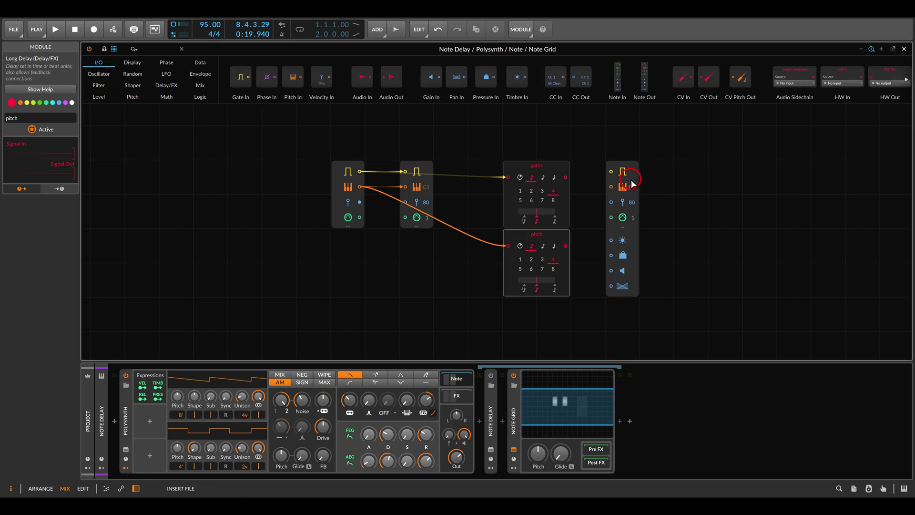
click(589, 181)
drag(565, 177, 610, 171)
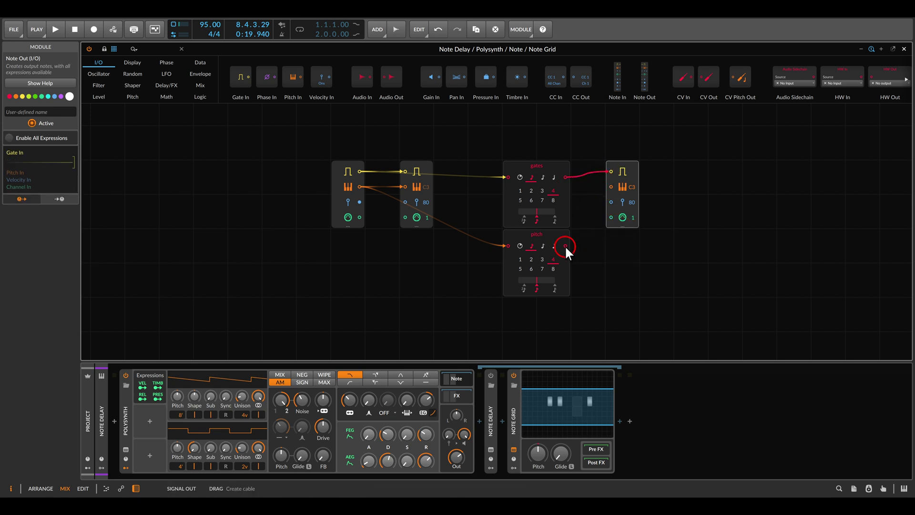
drag(565, 245, 592, 192)
Set the gates and pitch delays to 3 sixteenths and play back the delayed notes.
drag(310, 143, 442, 268)
mouse_move(487, 142)
mouse_down()
mouse_move(580, 268)
mouse_move(642, 308)
mouse_up()
key(space)
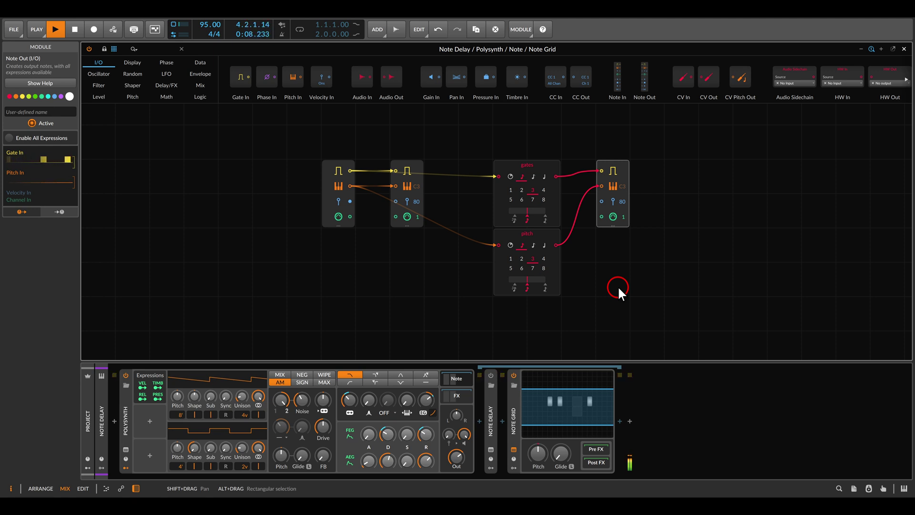
key(space)
Duplicate the gates delay, pitch delay and delayed Note Out group three times, lining up the copies in a row.
scroll(618, 285, down, 3)
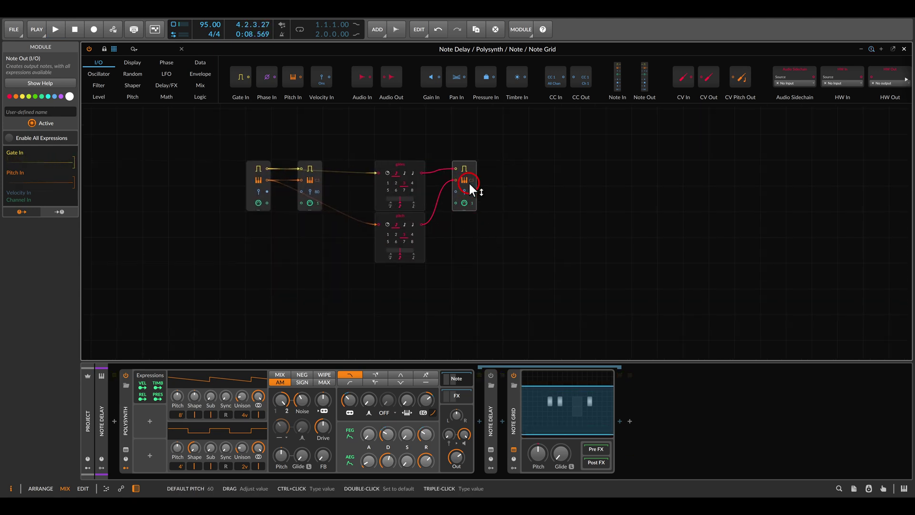
click(490, 165)
drag(490, 165, 546, 180)
key(ctrl+d)
key(ctrl+d)
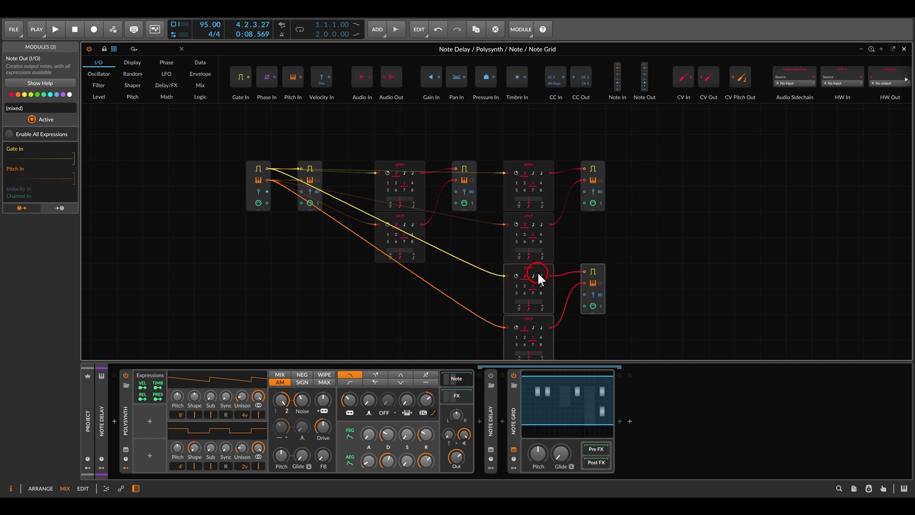
drag(535, 273, 668, 180)
key(ctrl+d)
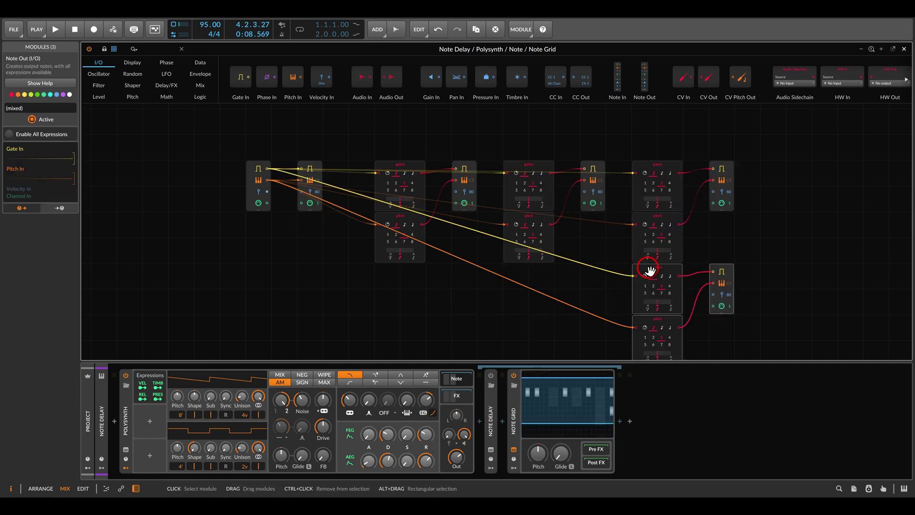
drag(647, 265, 772, 179)
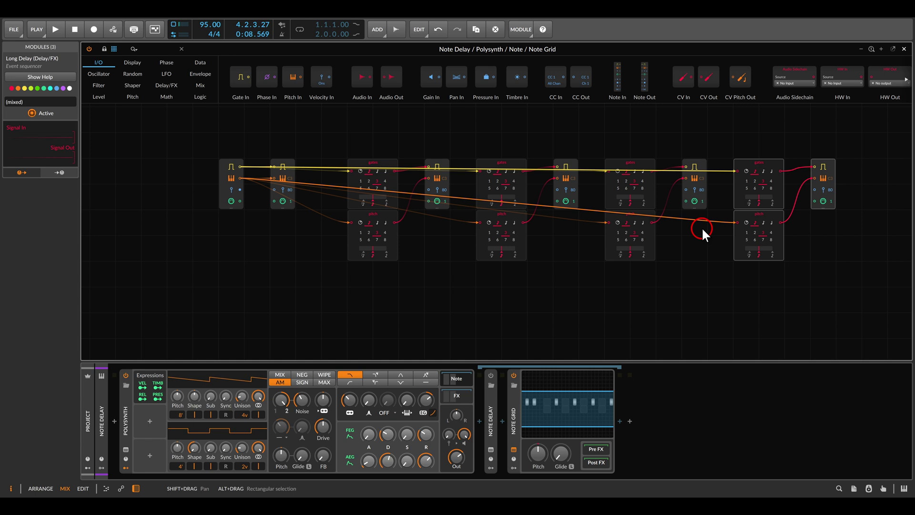
Disconnect the gate and pitch input cables from the three duplicated delay pairs.
double_click(736, 221)
double_click(736, 170)
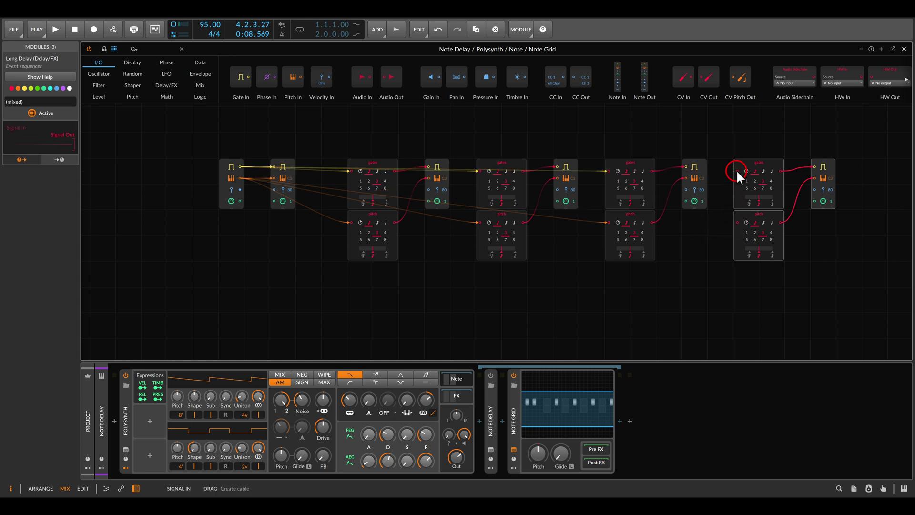
double_click(608, 222)
double_click(608, 170)
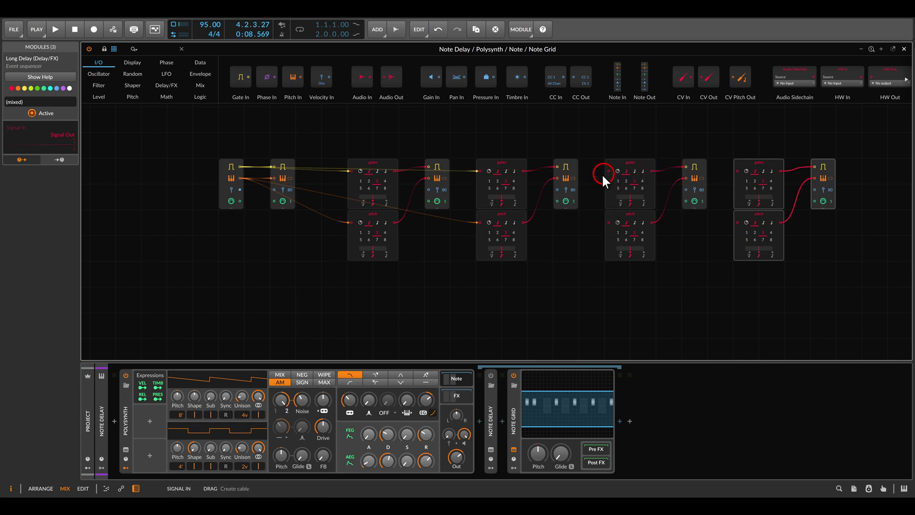
double_click(480, 222)
double_click(479, 172)
Connect the first gates and pitch delay outputs to the matching inputs of the second delay pair.
key(plus)
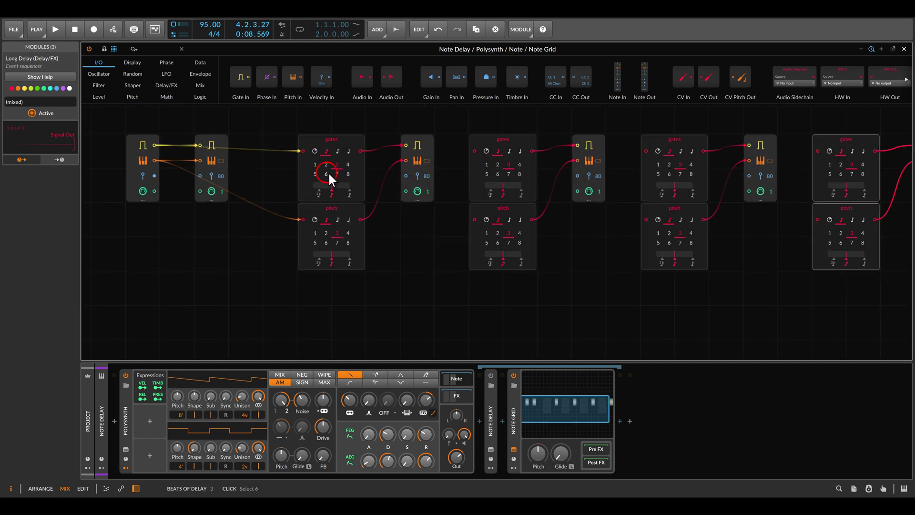
drag(474, 150, 361, 150)
drag(475, 219, 361, 220)
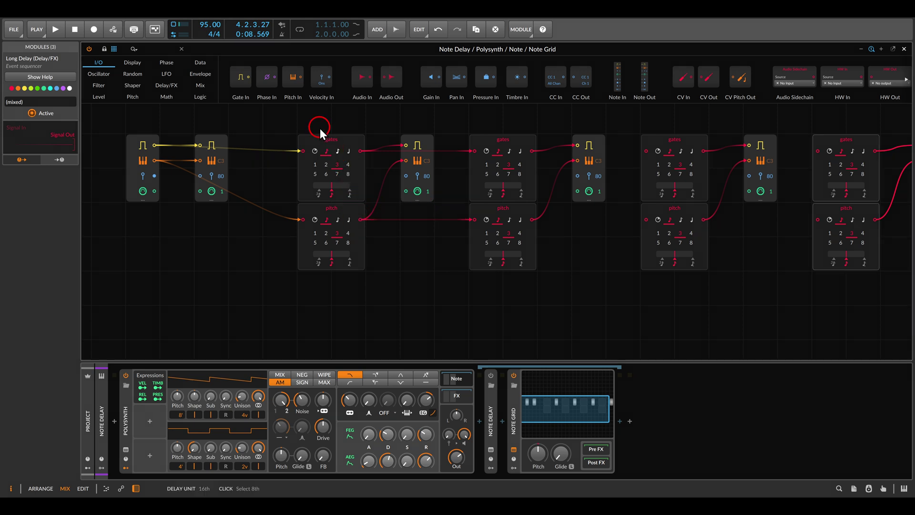
drag(336, 148, 350, 173)
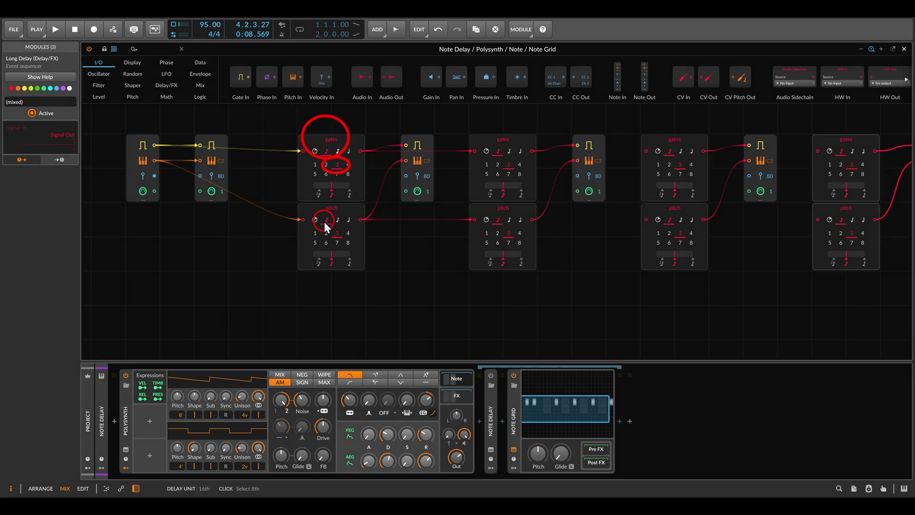
drag(323, 228, 350, 248)
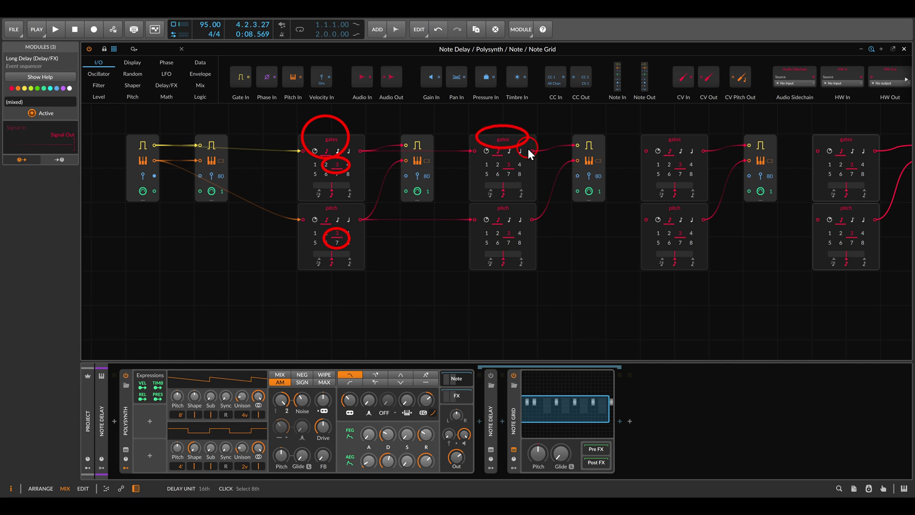
mouse_move(494, 165)
mouse_down()
mouse_move(495, 176)
mouse_move(509, 154)
mouse_up()
drag(519, 179, 519, 195)
key(Escape)
Chain the second delay pair into the third and the third into the fourth, gates to gates and pitch to pitch.
drag(532, 151, 646, 151)
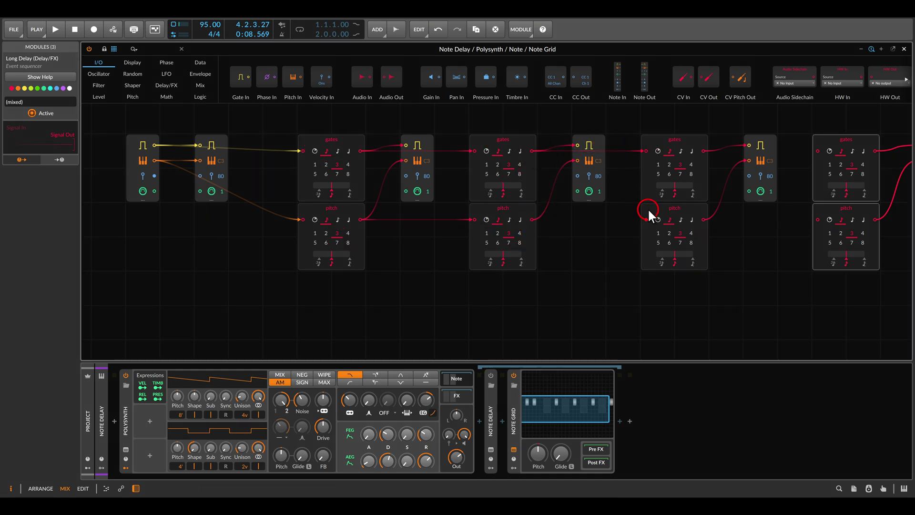
drag(647, 219, 535, 216)
drag(596, 228, 520, 234)
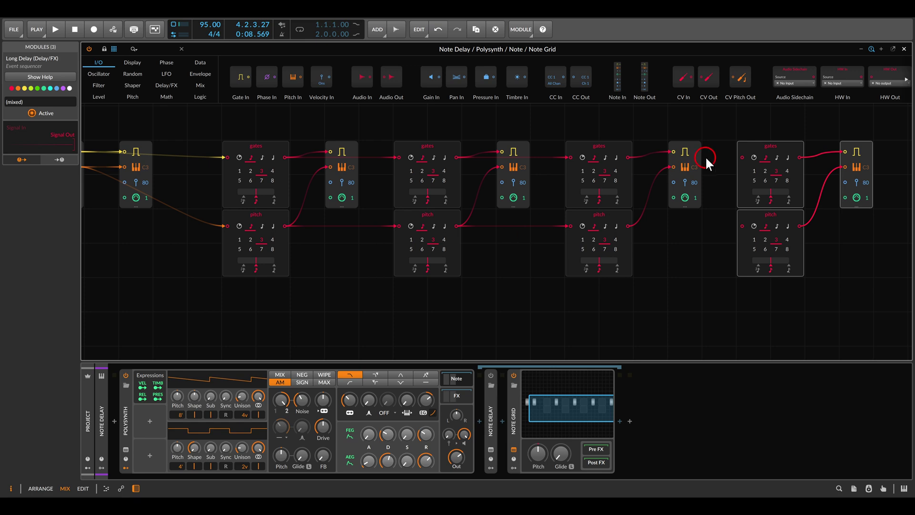
drag(741, 158, 627, 158)
drag(742, 226, 631, 232)
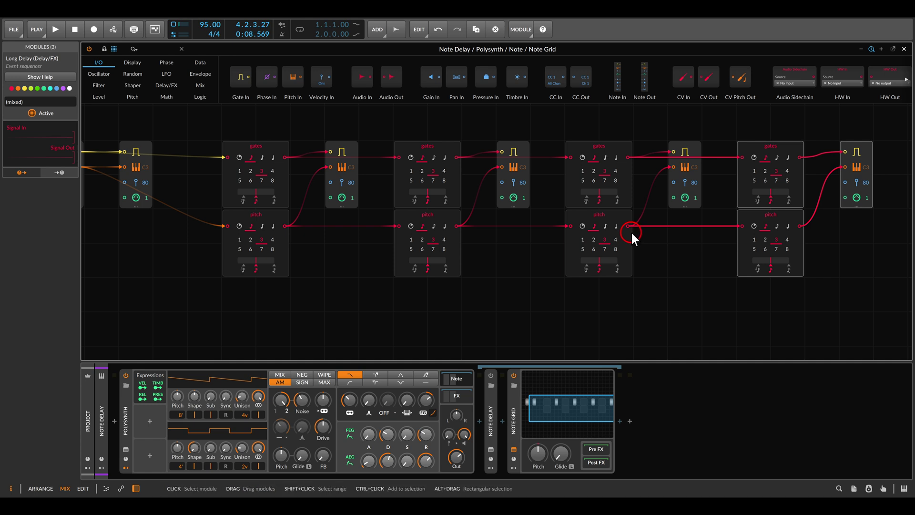
Start playback of the four-tap patch and adjust the Polysynth's filter frequency.
scroll(531, 254, down, 1)
drag(531, 255, 559, 249)
key(space)
click(352, 398)
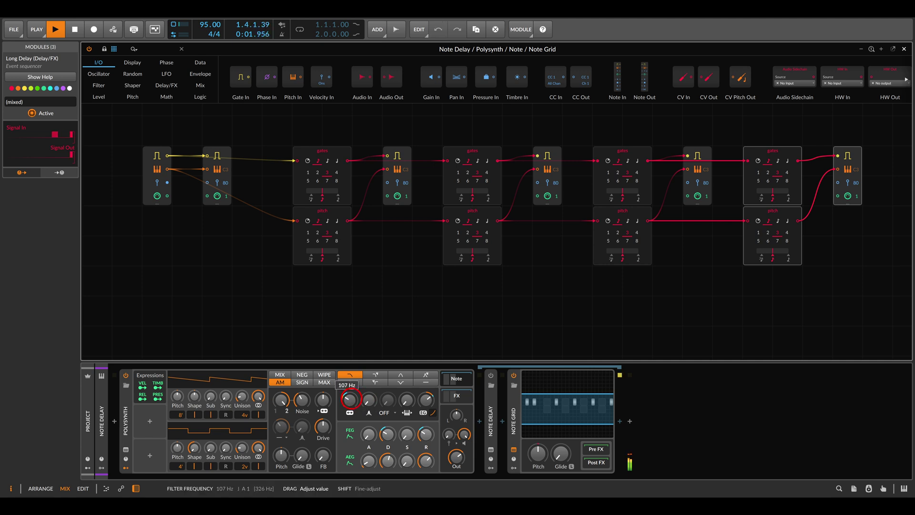
drag(349, 399, 349, 400)
Set the gates and pitch delay beats to 2 in the second pair, 4 in the third and 1 in the fourth.
click(445, 209)
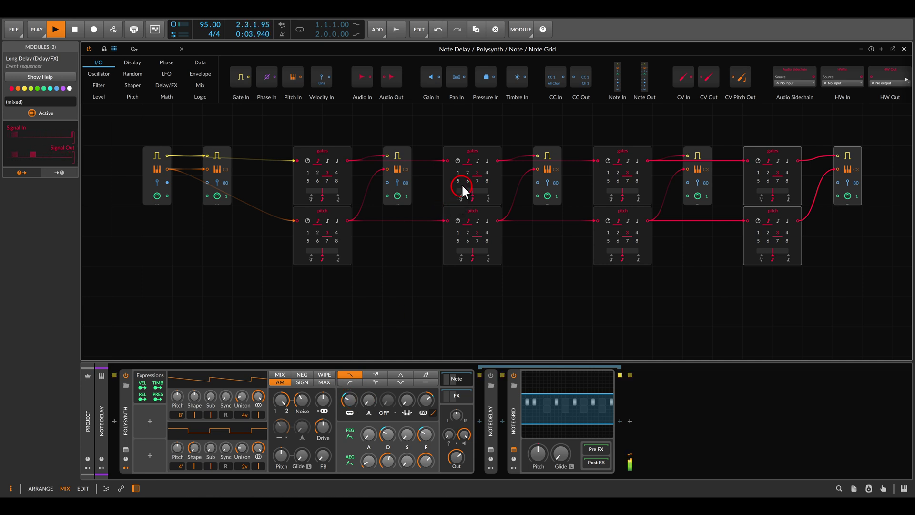
click(469, 233)
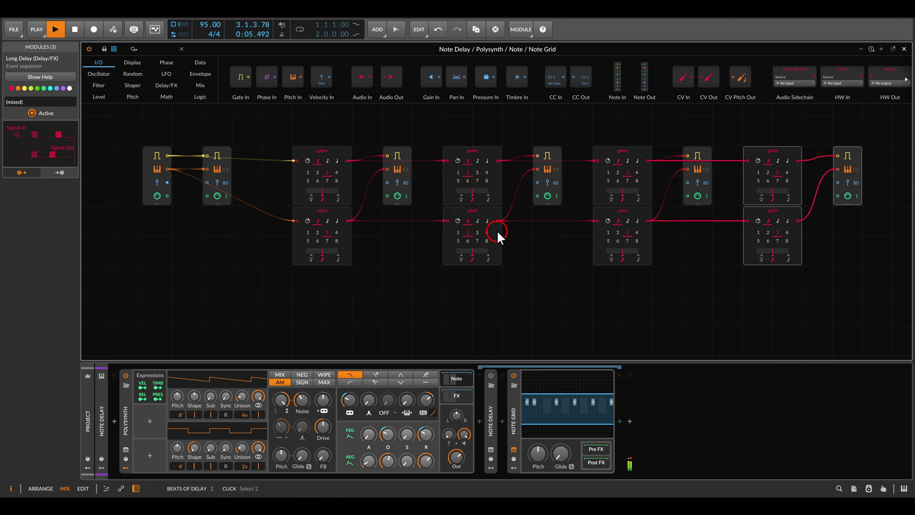
click(636, 172)
click(635, 233)
click(758, 180)
click(759, 232)
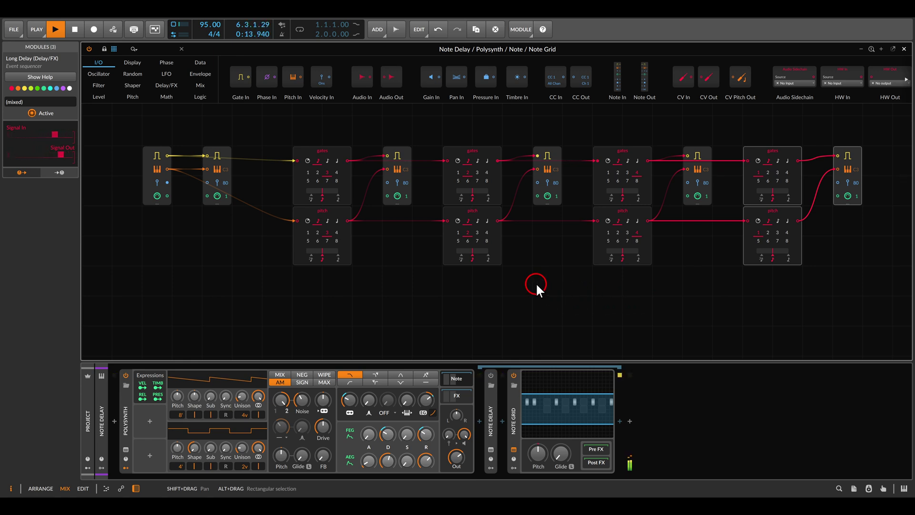
Stop playback and insert a Transpose module between the pitch delay and the Note Out in each of the four taps.
key(space)
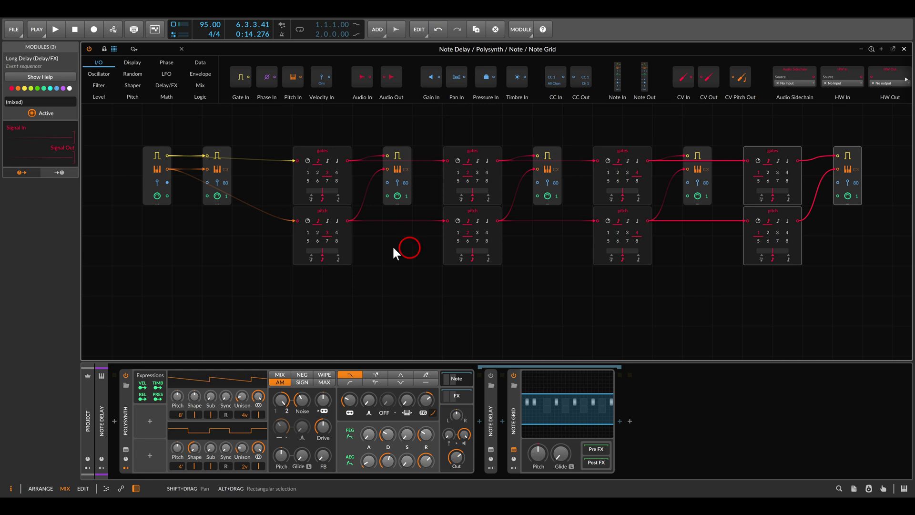
click(134, 96)
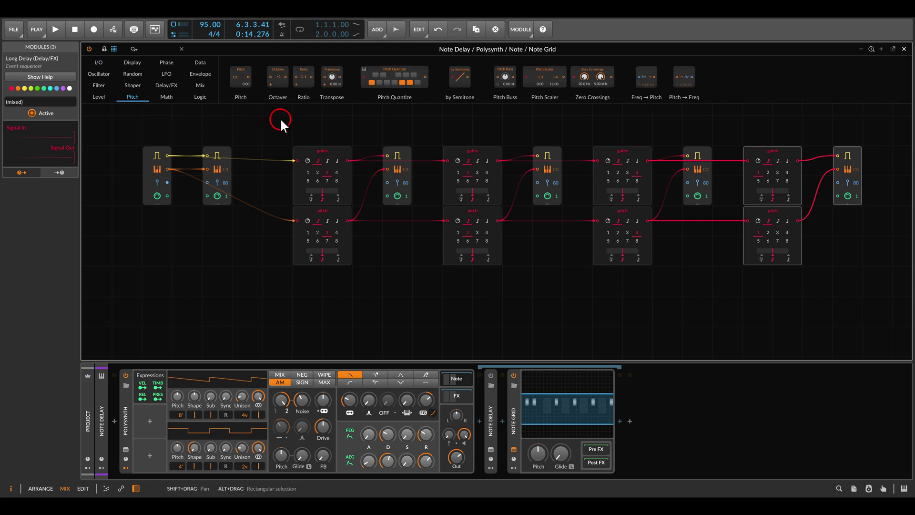
drag(332, 77, 367, 190)
drag(333, 79, 667, 191)
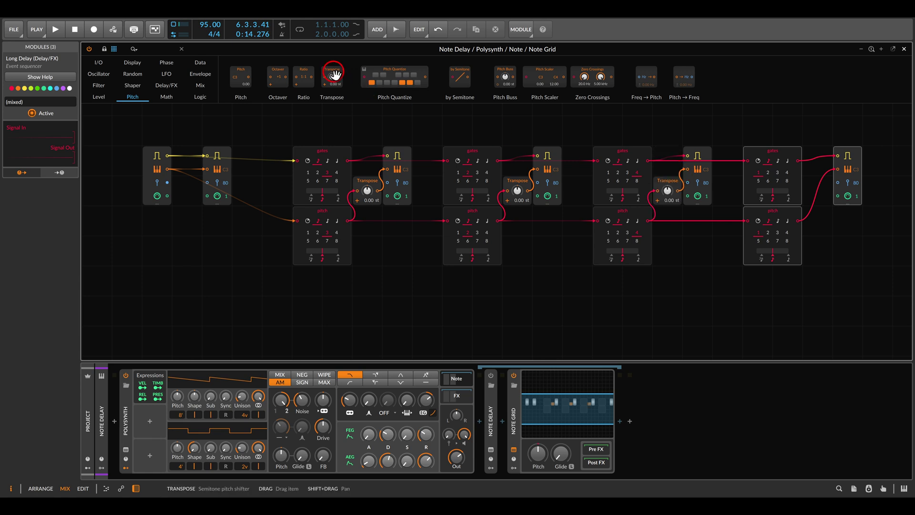
drag(334, 74, 818, 191)
click(835, 250)
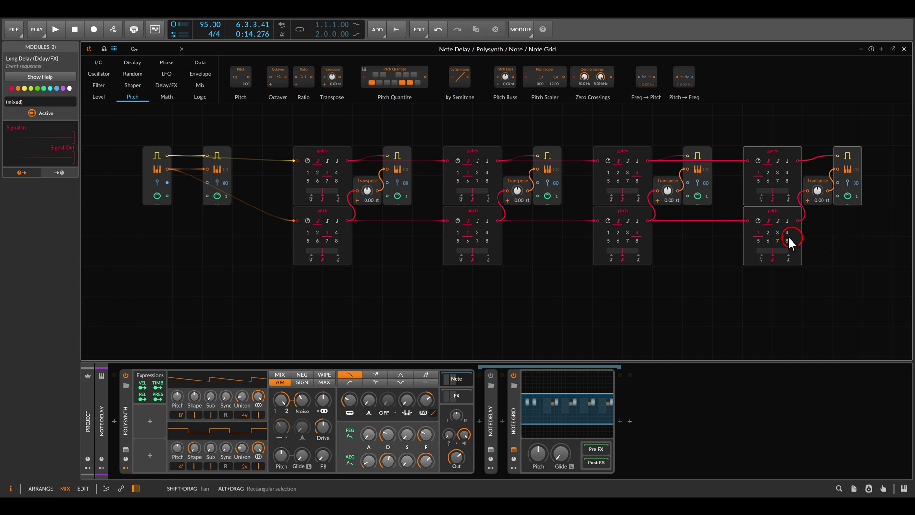
Set the second tap's Transpose to 12 semitones.
scroll(527, 184, up, 3)
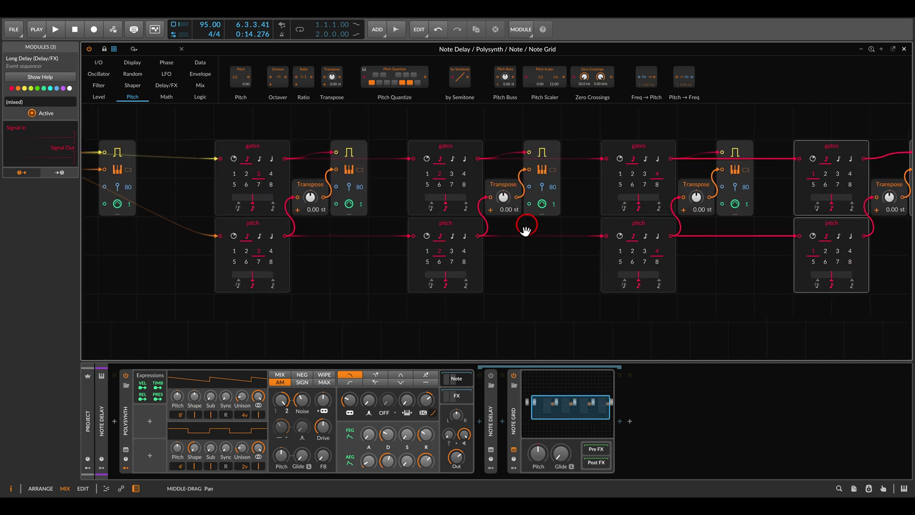
drag(513, 241, 508, 247)
double_click(481, 218)
text(12)
key(Return)
Set the Transpose to -12 semitones in the third tap and 7 semitones in the fourth.
drag(693, 255, 617, 255)
ctrl+click(599, 217)
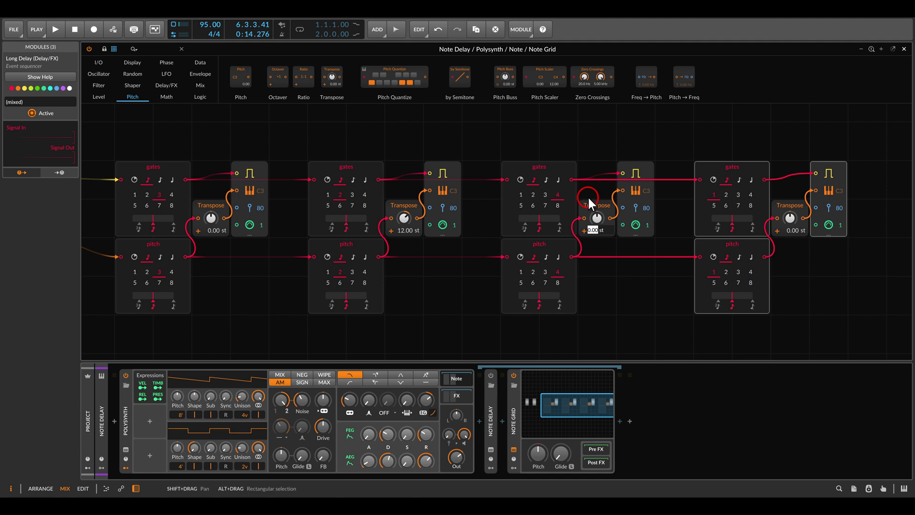
text(-12)
key(Return)
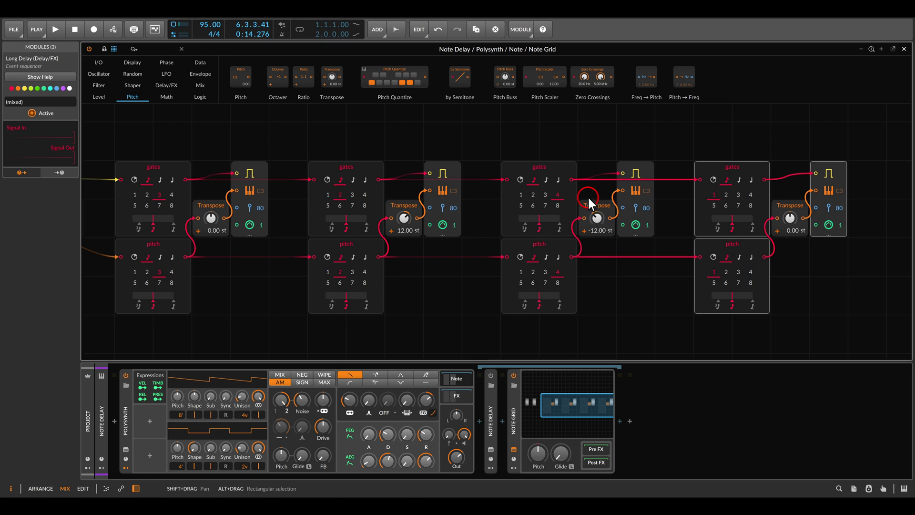
click(790, 218)
ctrl+click(789, 218)
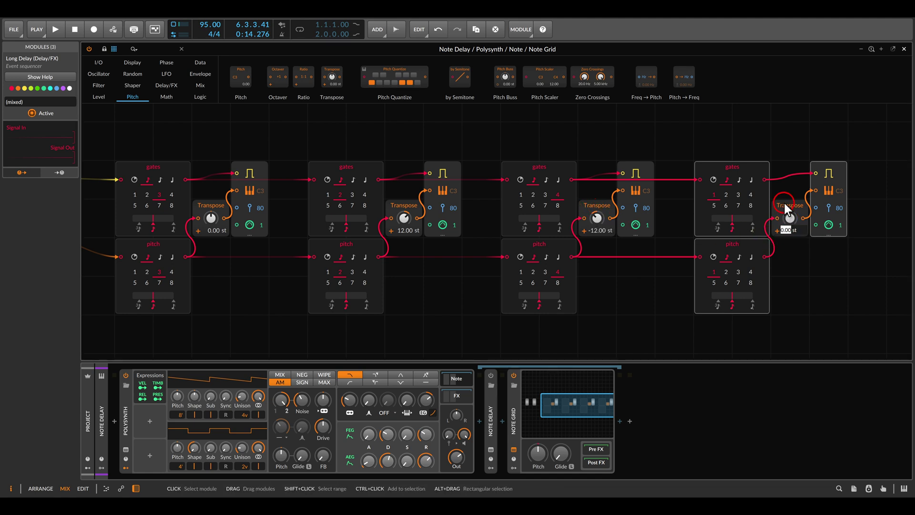
text(7)
key(Return)
Play back the patch to hear the transposed taps, with the whole chain in view, and stop playback.
scroll(463, 271, down, 2)
drag(463, 271, 501, 260)
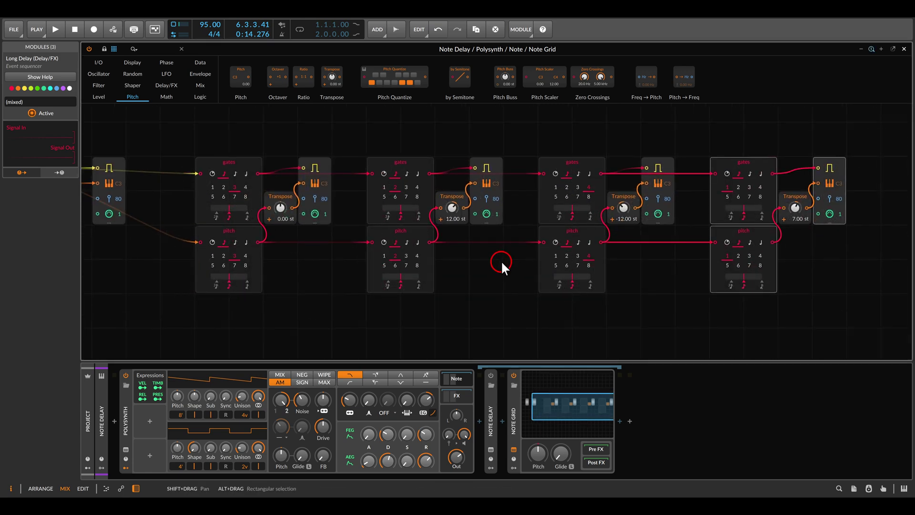
key(space)
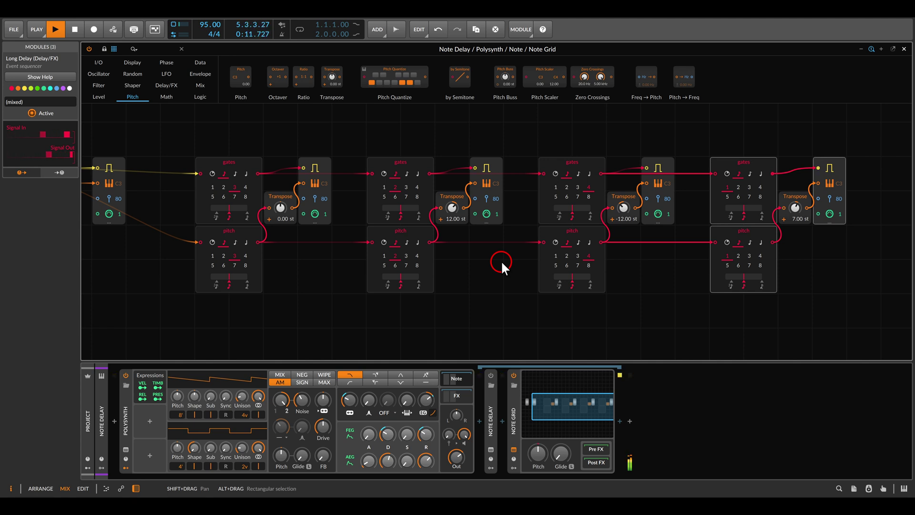
key(minus)
drag(502, 260, 550, 251)
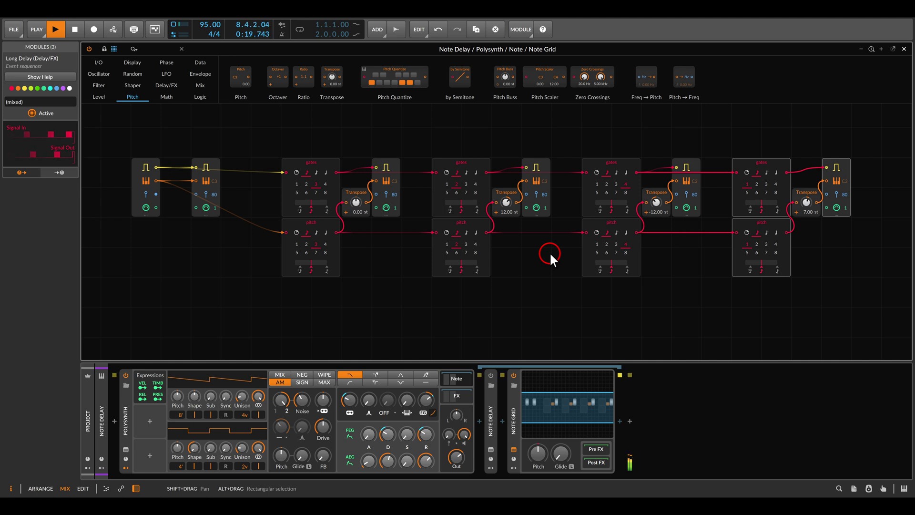
key(space)
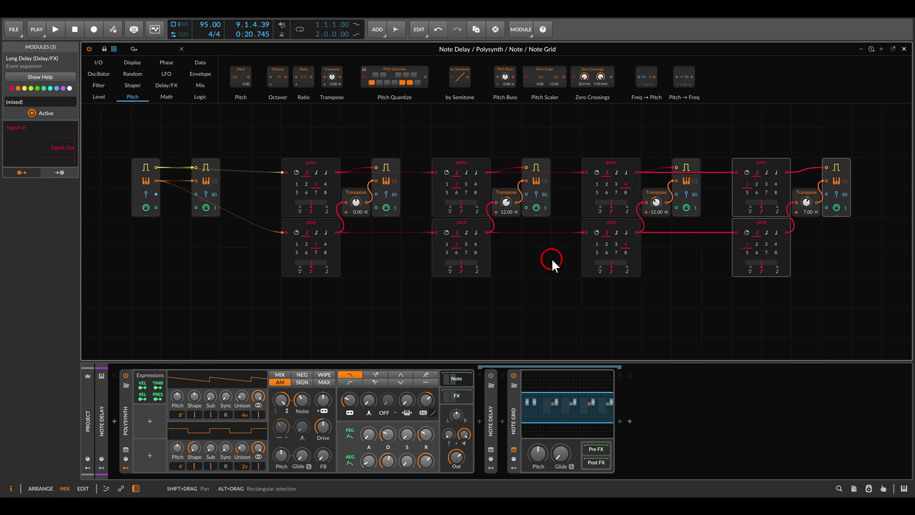
Insert a Chance module between the gates delay and the Note Out in each of the four taps.
click(132, 73)
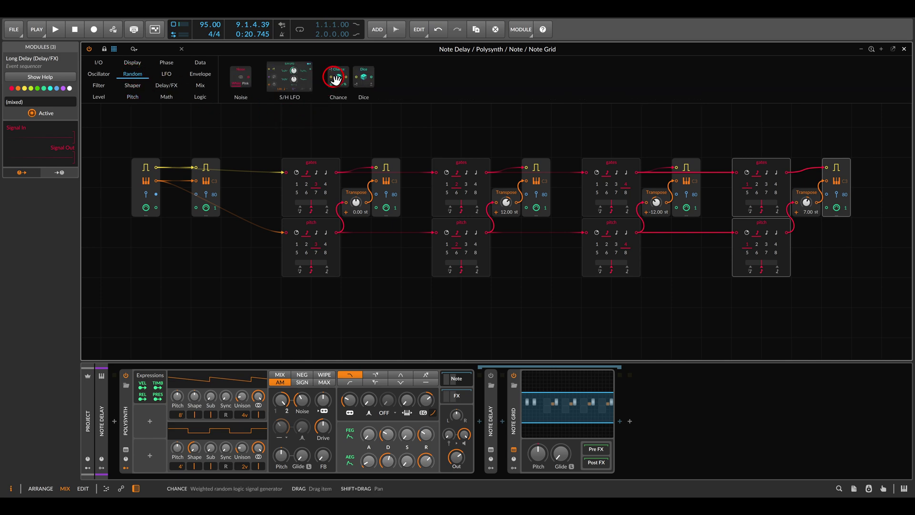
drag(335, 79, 374, 172)
key(plus)
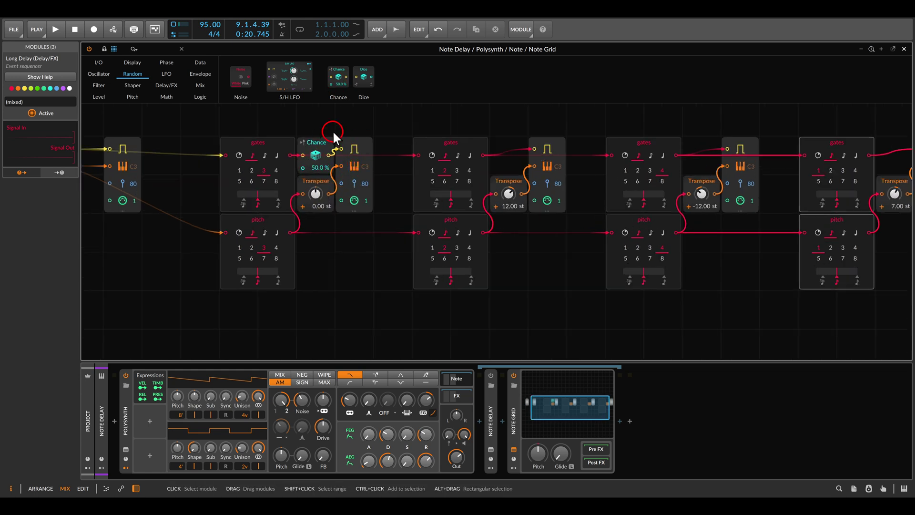
drag(336, 78, 728, 150)
drag(690, 120, 565, 120)
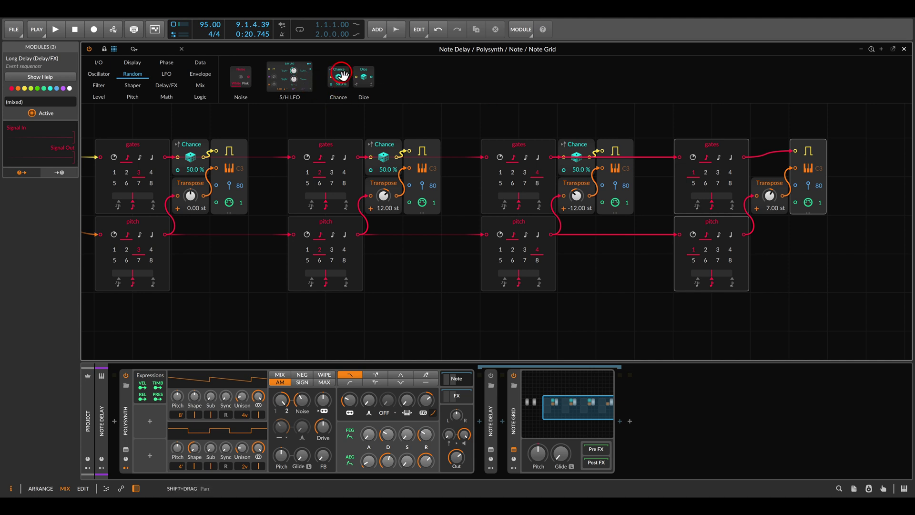
drag(336, 77, 794, 152)
Start playback of the patch with the Chance modules and adjust the Polysynth's filter frequency.
scroll(479, 150, down, 2)
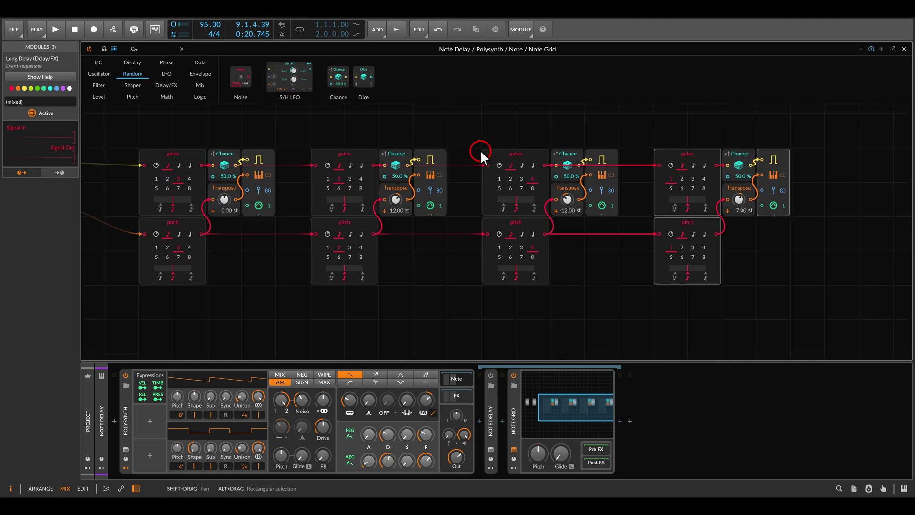
drag(434, 143, 497, 143)
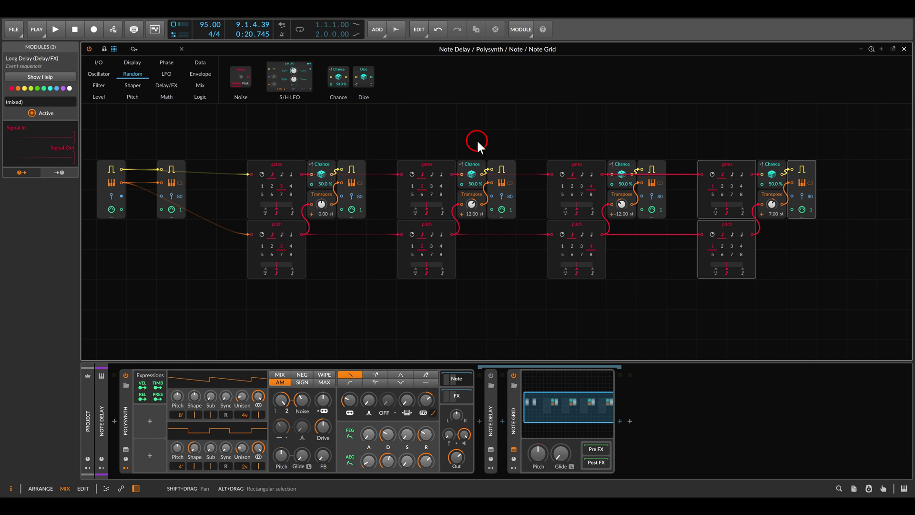
key(space)
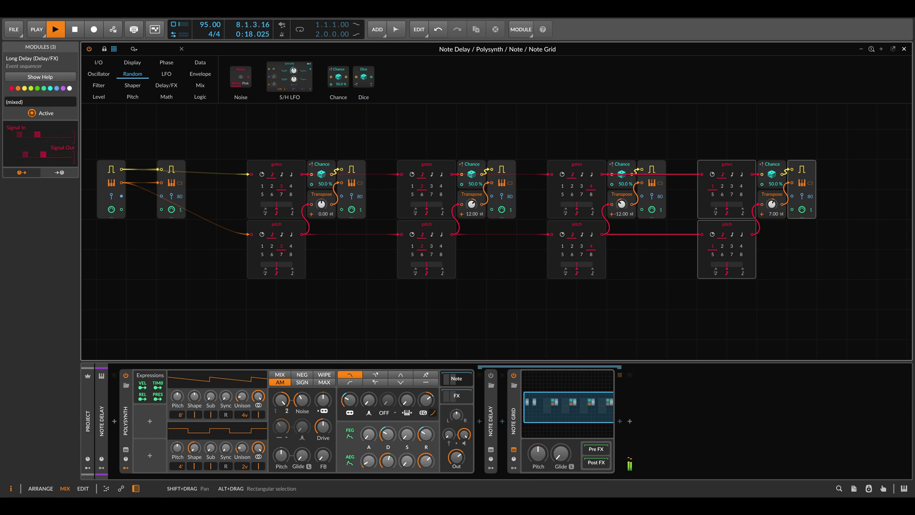
click(721, 326)
click(350, 400)
drag(350, 400, 350, 400)
click(349, 321)
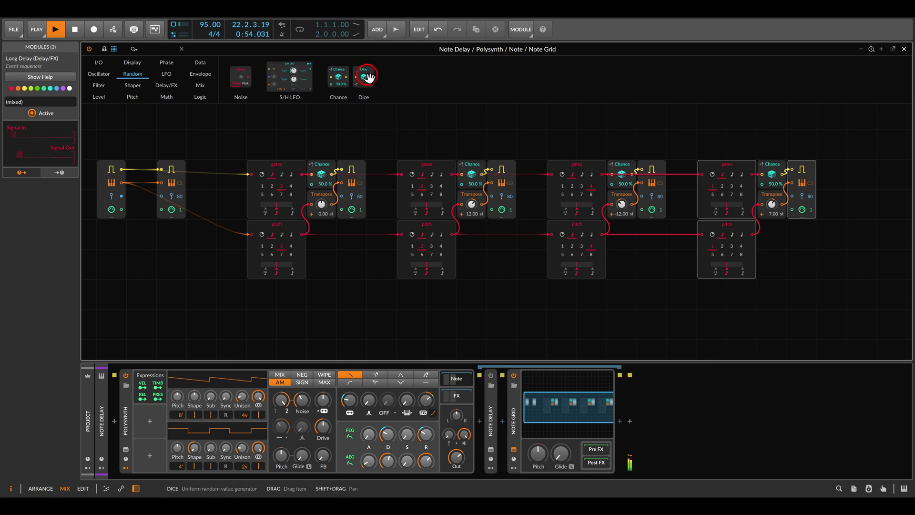
Place a Dice module below each tap's Transpose and another below the original notes, triggered by the incoming gate.
drag(366, 77, 324, 248)
drag(363, 78, 622, 235)
drag(366, 78, 694, 228)
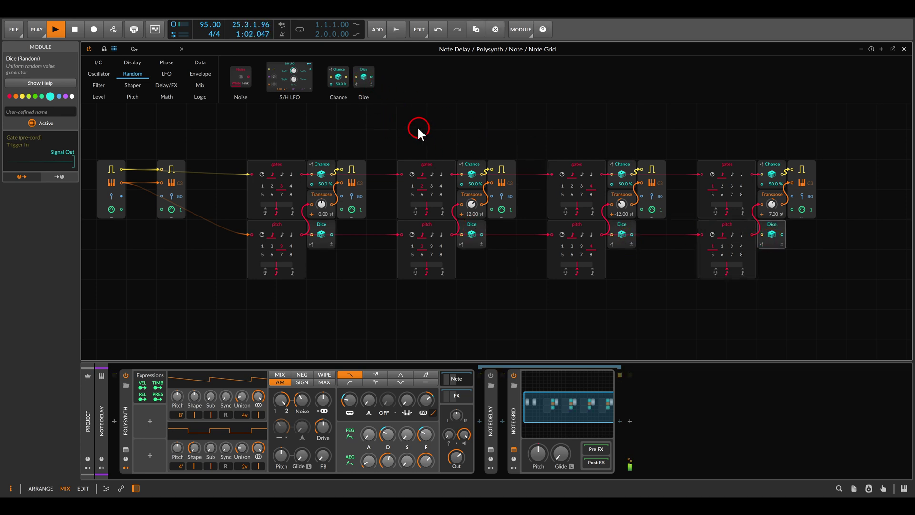
drag(367, 80, 123, 170)
click(114, 225)
Connect each tap's gates delay output to the trigger input of that tap's Dice.
click(311, 234)
drag(310, 232, 303, 175)
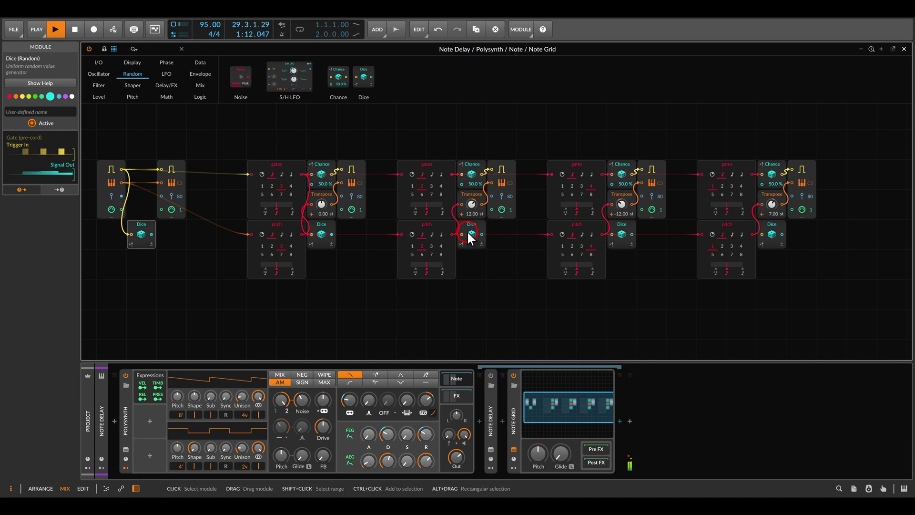
drag(462, 234, 452, 174)
drag(613, 232, 602, 175)
click(772, 236)
drag(762, 234, 753, 174)
click(314, 220)
Connect the Dice below the original notes to the velocity input of the first Note Out.
key(plus)
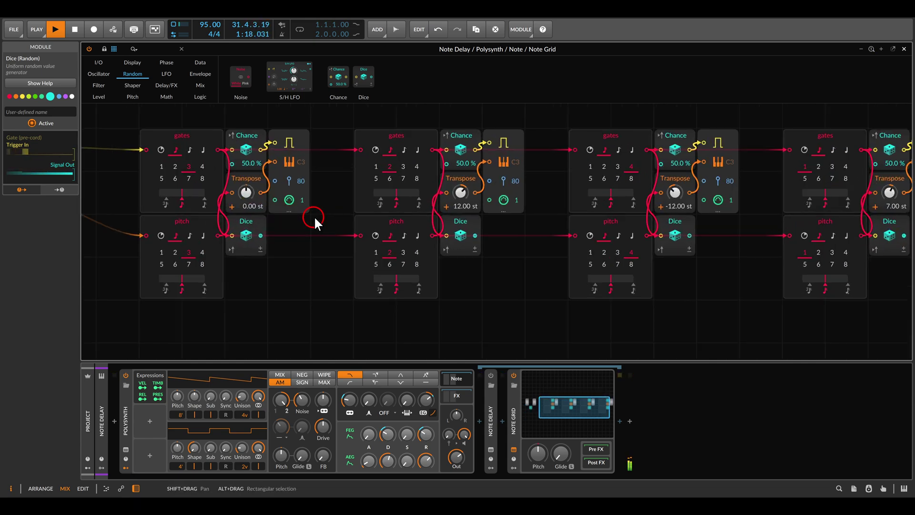
drag(317, 217, 460, 244)
drag(229, 228, 338, 227)
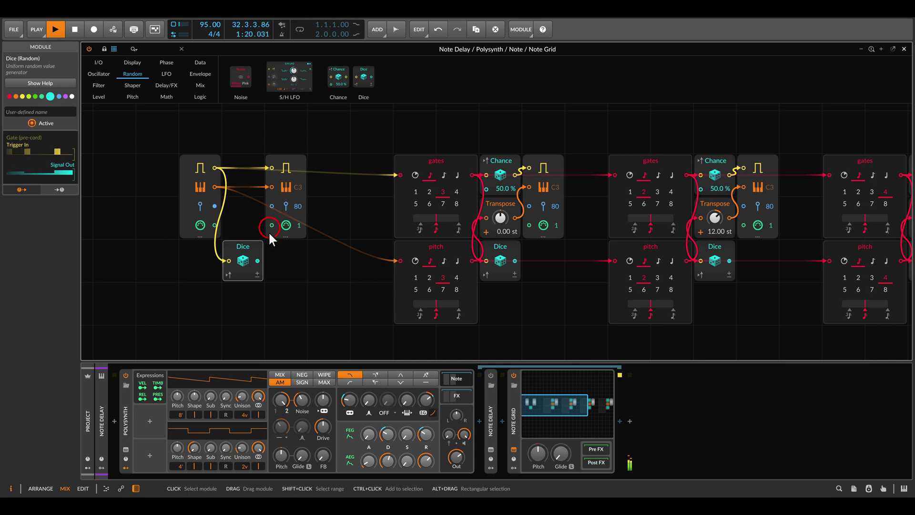
drag(258, 260, 270, 206)
Connect the Dice output in each of the four taps to the velocity input of that tap's Note Out.
click(519, 275)
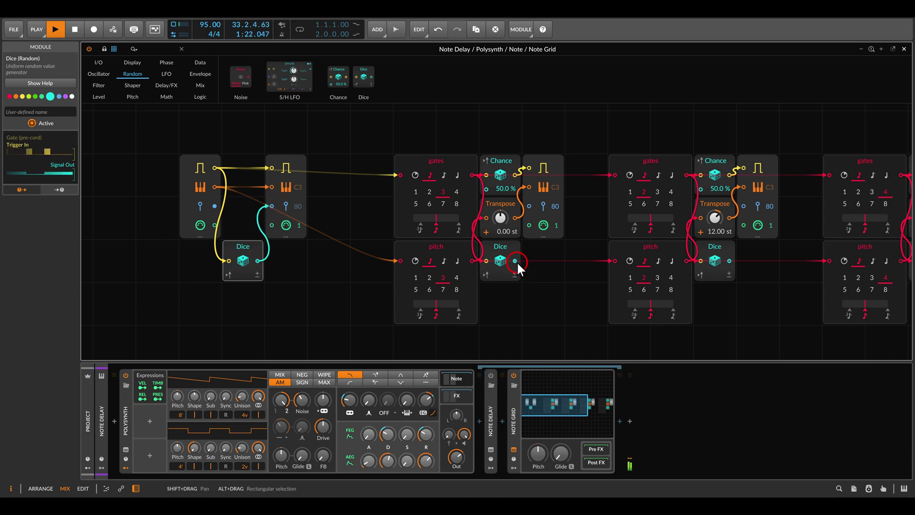
drag(518, 264, 530, 206)
click(732, 261)
drag(738, 229, 744, 205)
drag(760, 241, 464, 266)
drag(623, 261, 635, 210)
click(833, 270)
drag(835, 262, 832, 226)
Examine which Polysynth parameters the velocity expression modulates, and look over the complete patch during playback.
click(142, 386)
drag(117, 352, 187, 441)
click(158, 398)
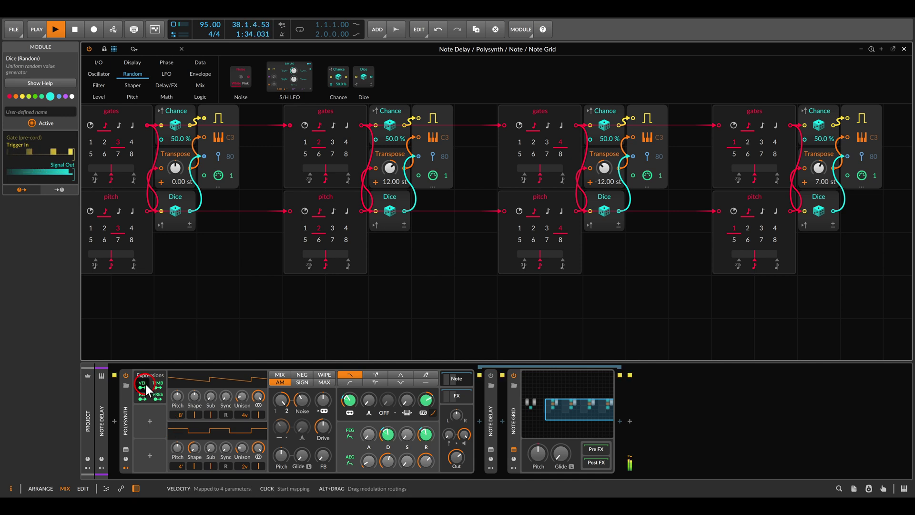
scroll(311, 246, down, 3)
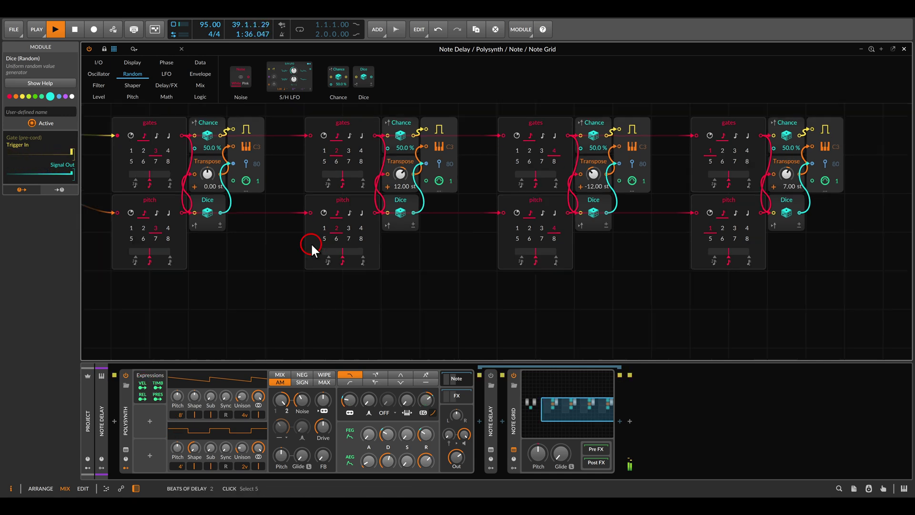
drag(308, 262, 409, 272)
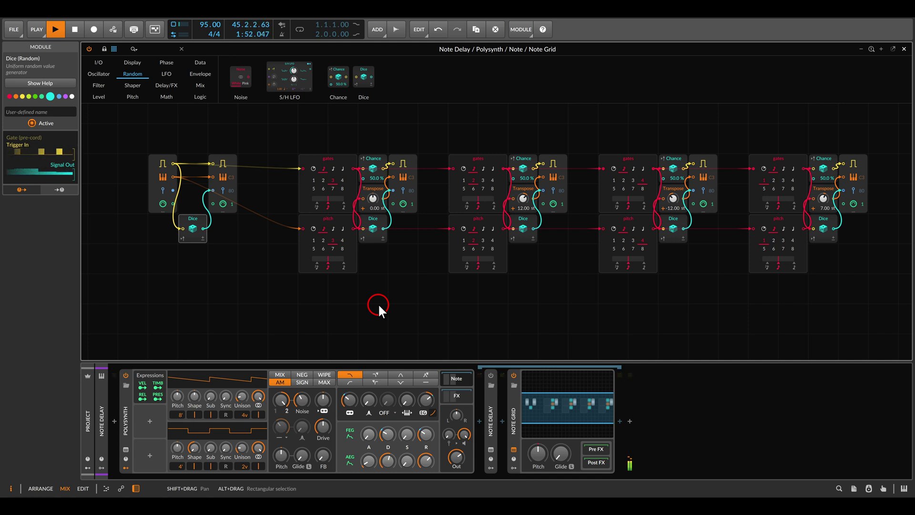
Open the Polysynth's FX chain, switch on Delay+ and Valhalla Supermassive, and stop playback.
click(454, 395)
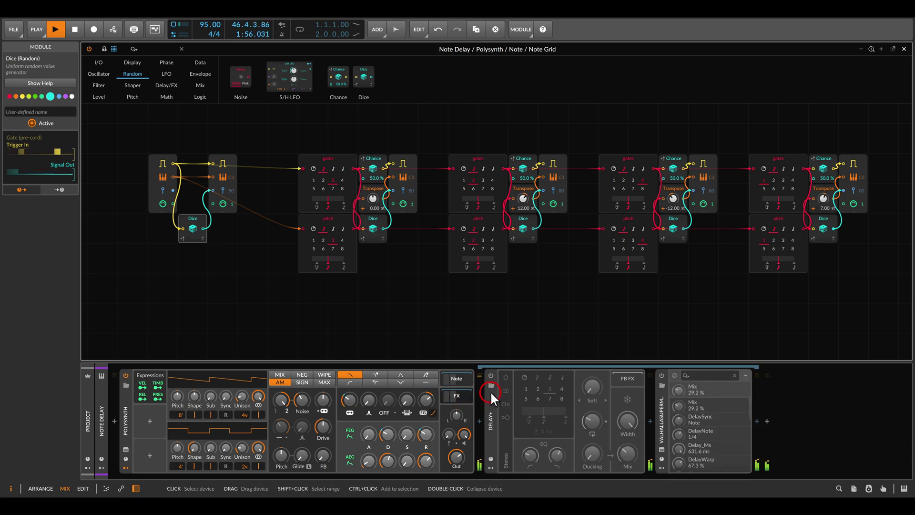
click(491, 377)
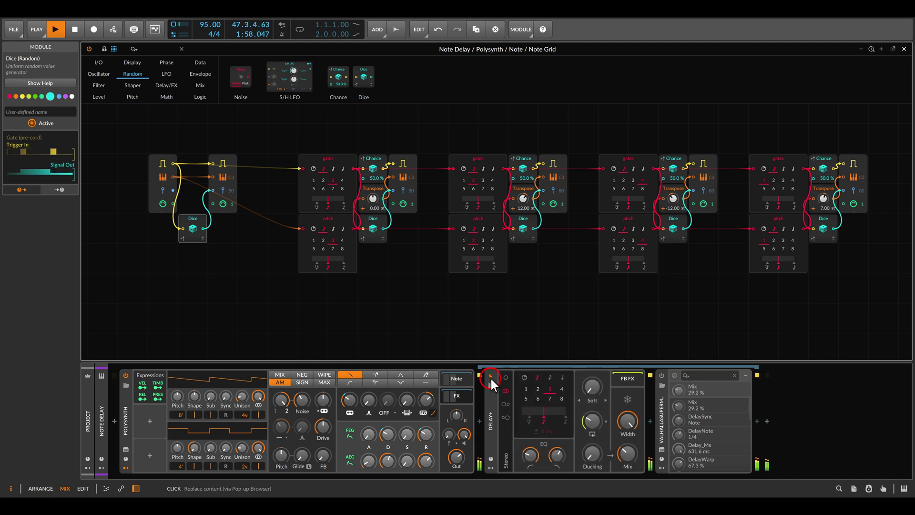
click(663, 376)
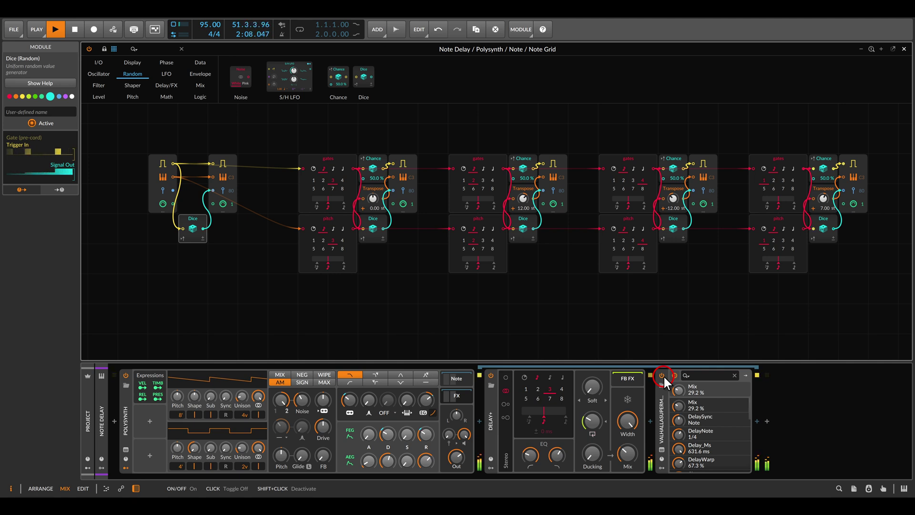
key(space)
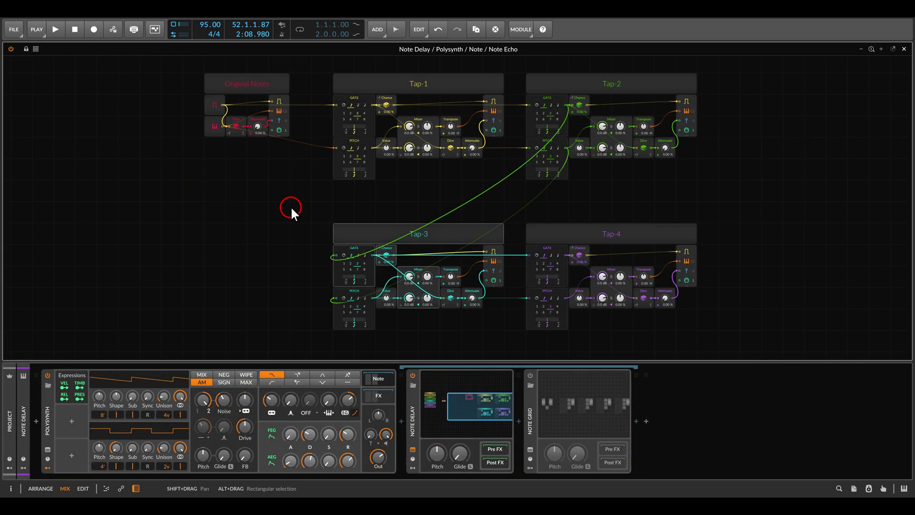
Examine the Note Echo patch's original notes and four tap groups, their Chance and Transpose modules, and the separate tap control groups.
drag(371, 69, 464, 125)
drag(563, 67, 657, 113)
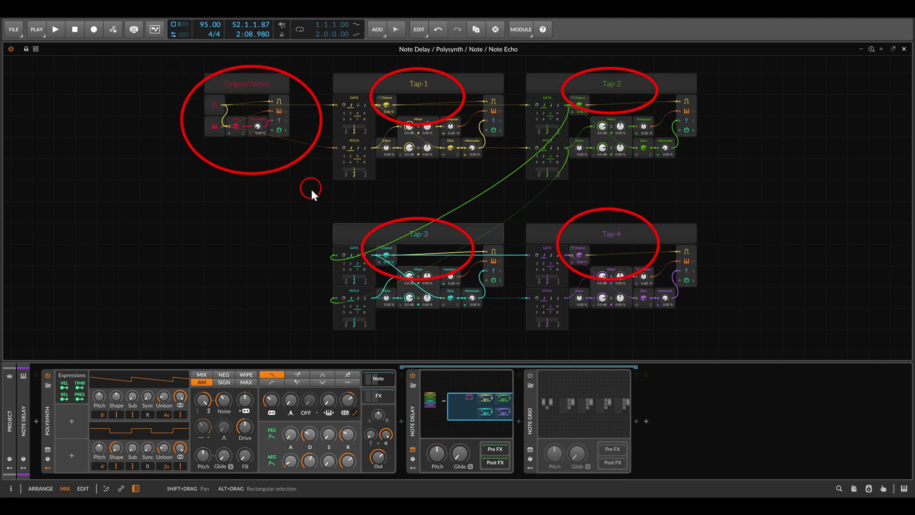
key(plus)
drag(376, 271, 406, 188)
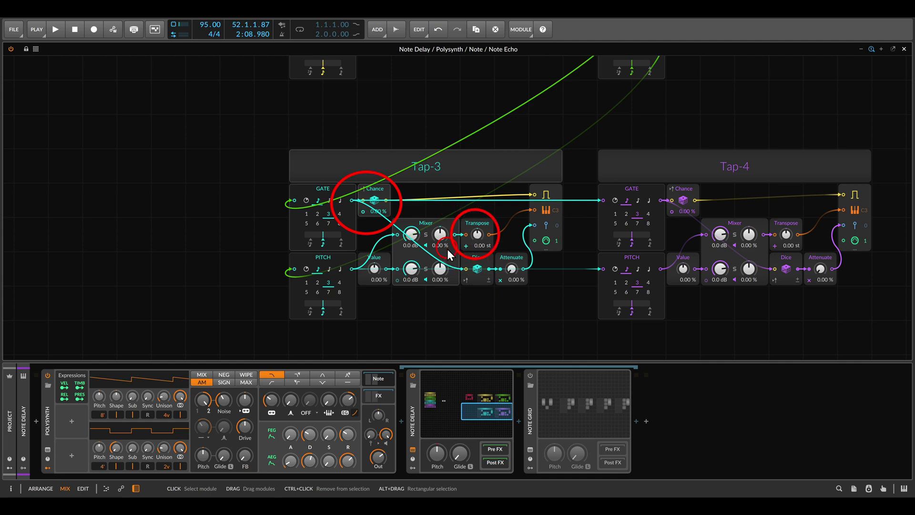
scroll(537, 302, down, 3)
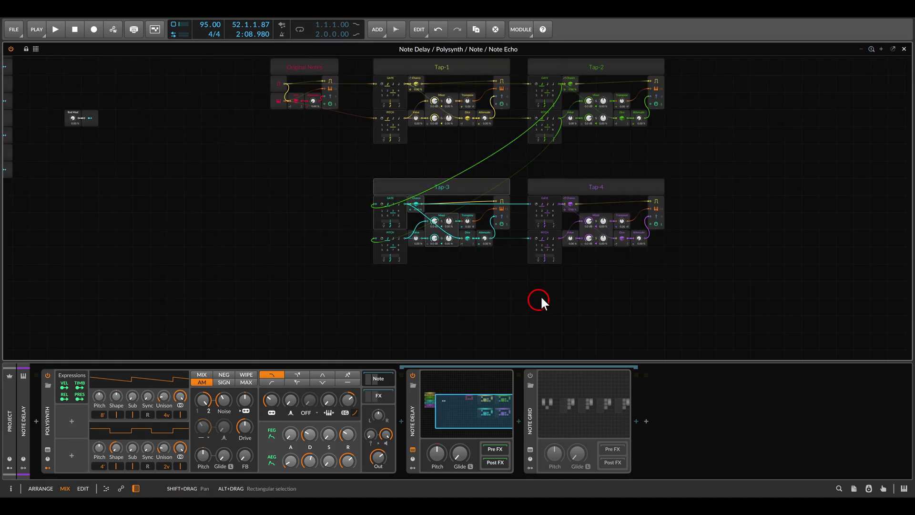
drag(292, 186, 620, 235)
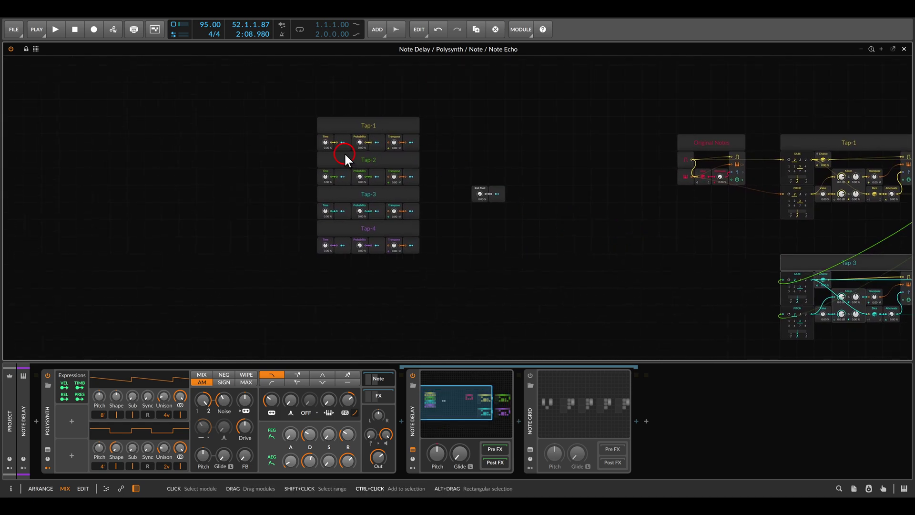
Examine the Time, Probability and Transpose controls in the four tap control groups.
scroll(345, 154, up, 2)
drag(351, 159, 484, 186)
scroll(528, 177, up, 1)
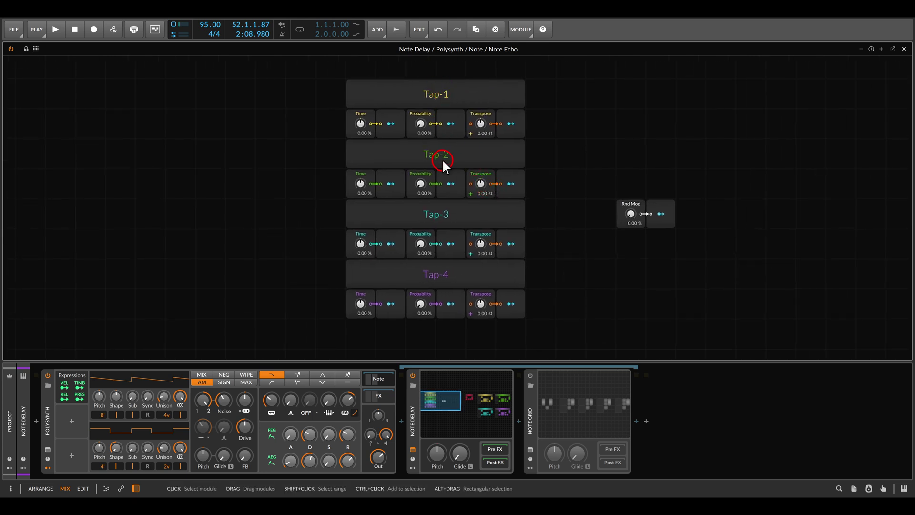
drag(340, 102, 374, 141)
drag(400, 99, 439, 143)
drag(463, 104, 500, 150)
key(Escape)
Start playback and set Probability to 78.8 % for Tap-1, 50.5 % for Tap-2, 56.0 % for Tap-3 and 50.5 % for Tap-4.
key(space)
key(ctrl+plus)
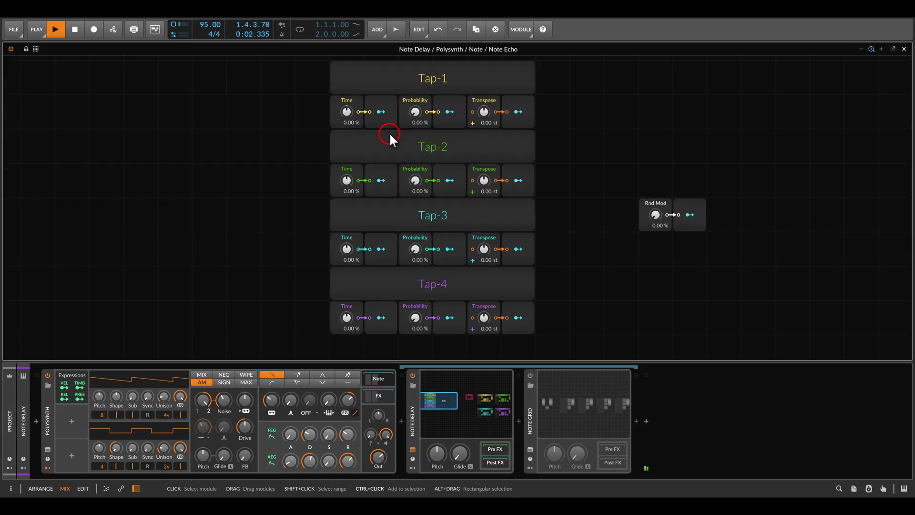
drag(415, 112, 415, 95)
drag(416, 181, 415, 174)
drag(415, 249, 416, 239)
drag(415, 317, 414, 316)
Set Transpose to 12 semitones for Tap-1, -12 for Tap-3 and 7 for Tap-2.
double_click(486, 106)
text(12)
key(Return)
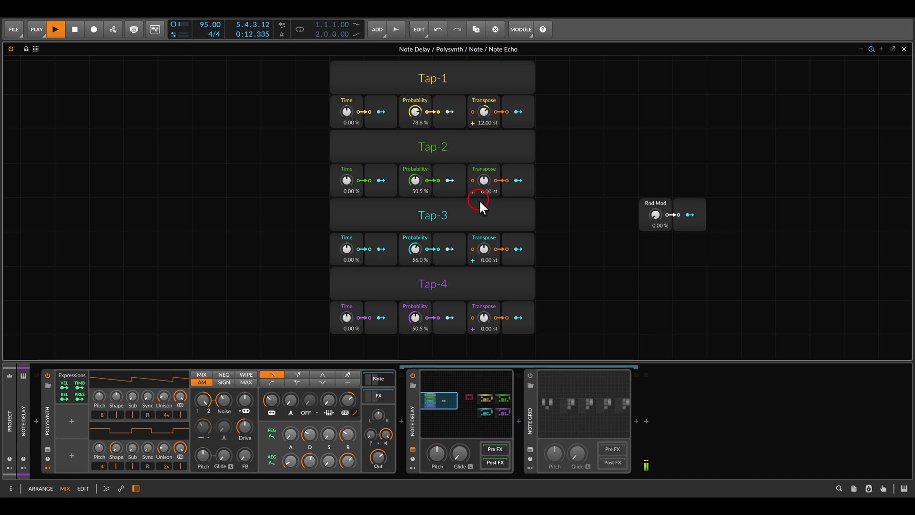
double_click(483, 249)
text(-12)
key(Return)
double_click(483, 175)
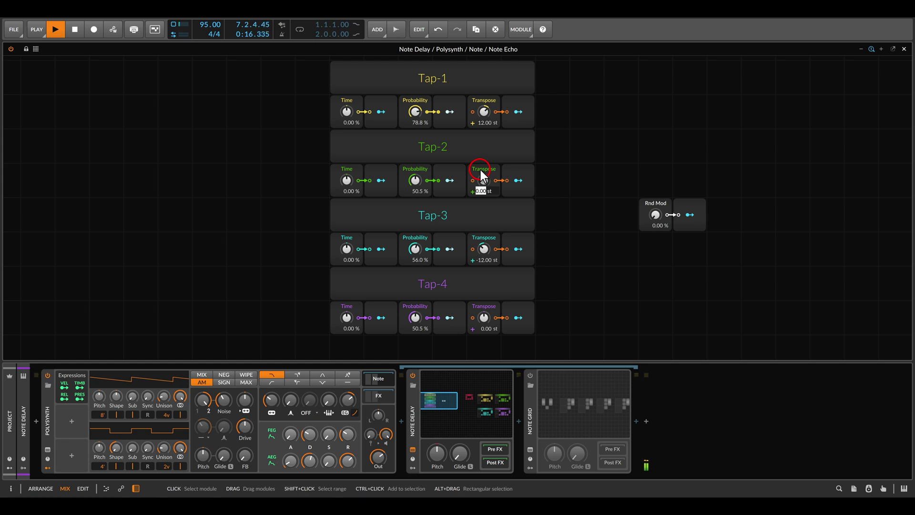
text(7)
key(Return)
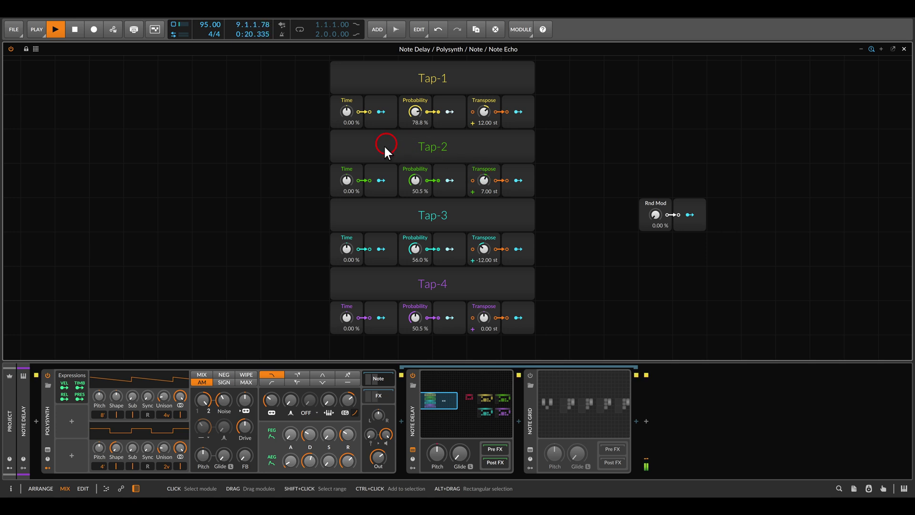
Set Time to 43.0 % for Tap-1, -21.0 % for Tap-2, -52.0 % for Tap-3 and 49.5 % for Tap-4.
drag(346, 111, 347, 102)
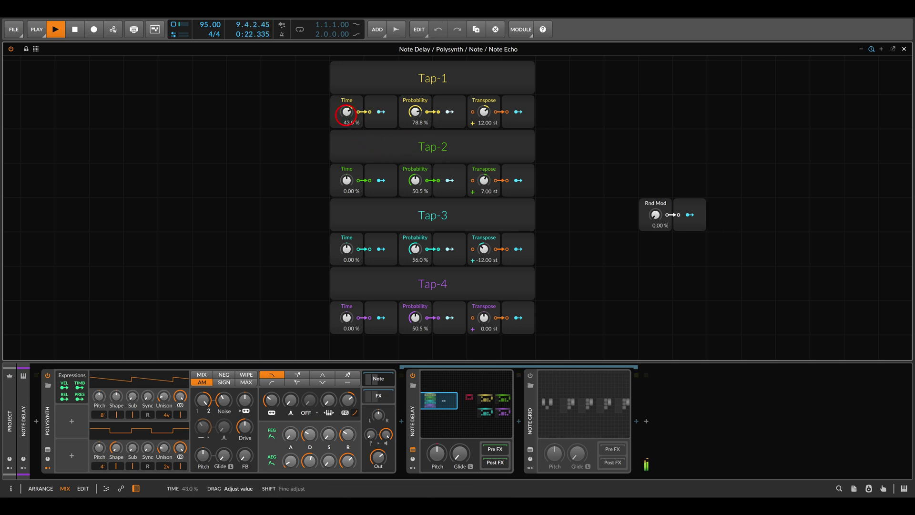
drag(346, 180, 346, 192)
mouse_move(346, 249)
mouse_down()
mouse_move(347, 267)
mouse_move(347, 254)
mouse_up()
drag(346, 317, 340, 319)
click(439, 233)
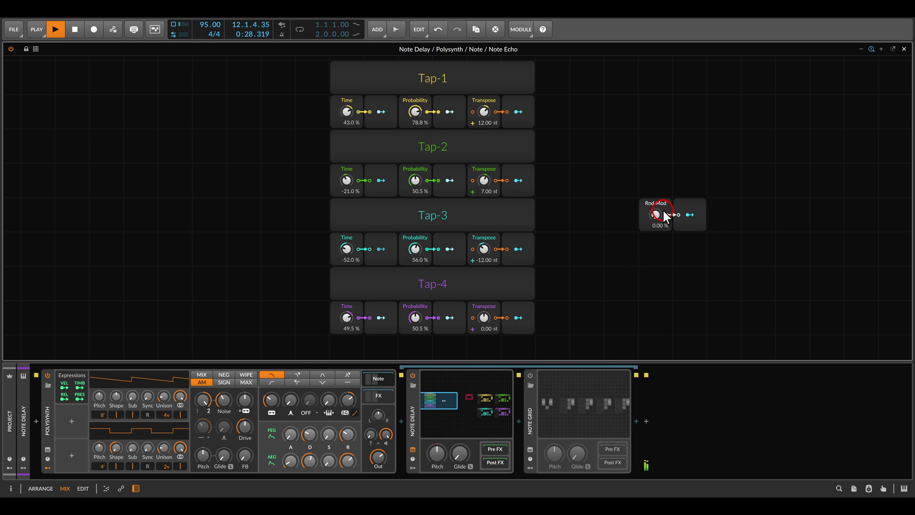
Move the Rnd Mod control closer to the tap groups, set it to 69.5 %, and close the patch editor.
drag(616, 178, 685, 239)
drag(665, 207, 589, 218)
click(586, 182)
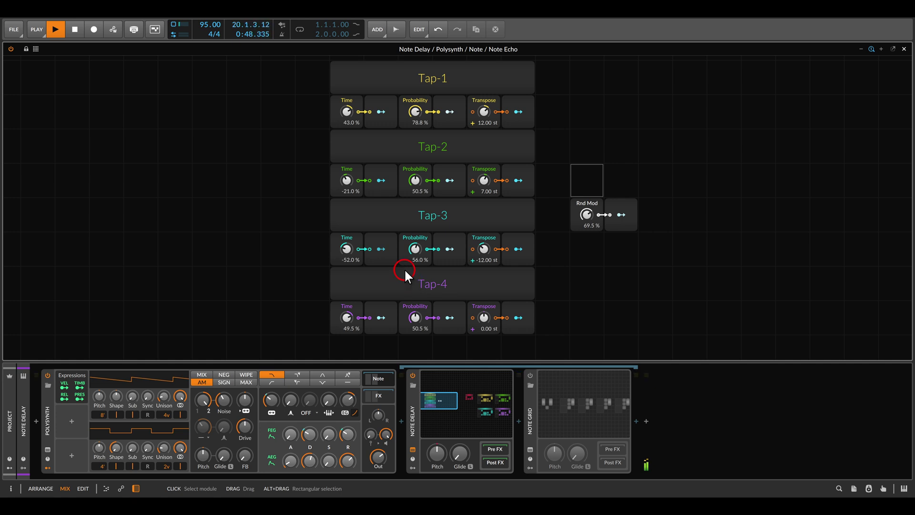
click(288, 203)
key(Escape)
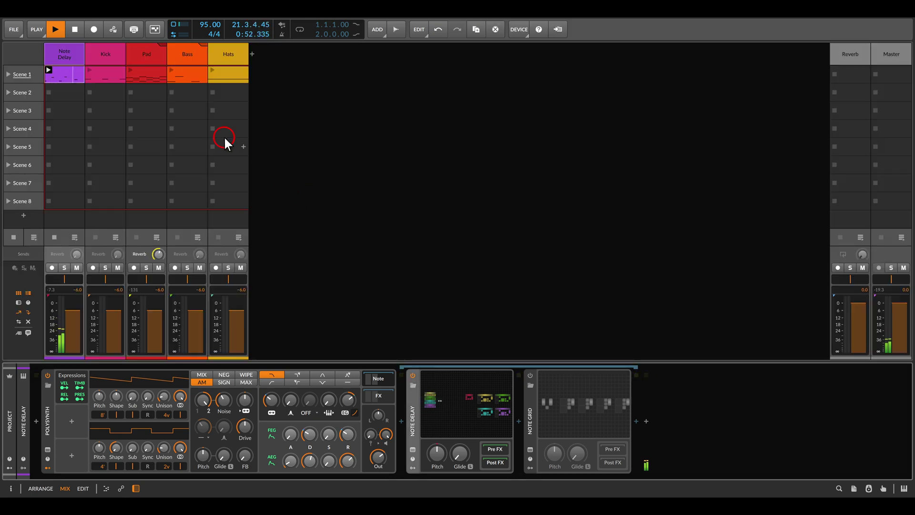
Look through the devices on the Kick, Pad, Bass and Hats tracks, and launch Scene 1.
click(110, 55)
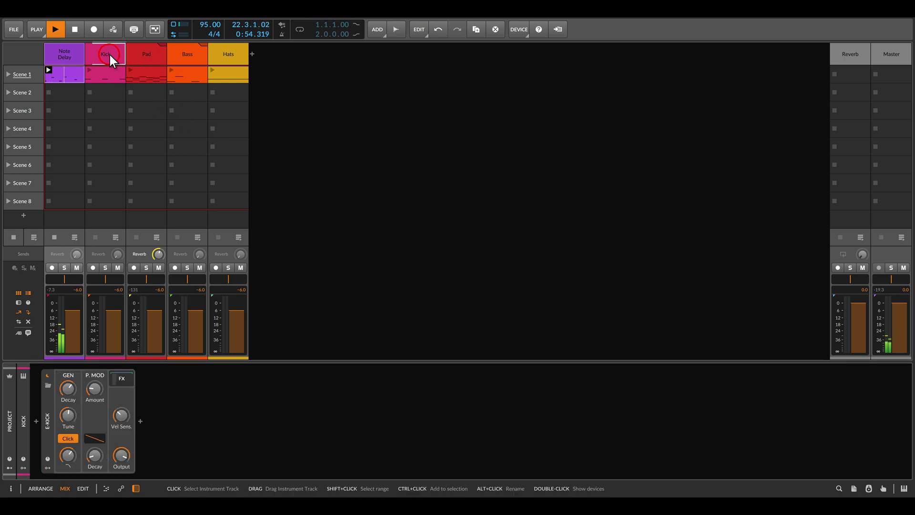
click(141, 55)
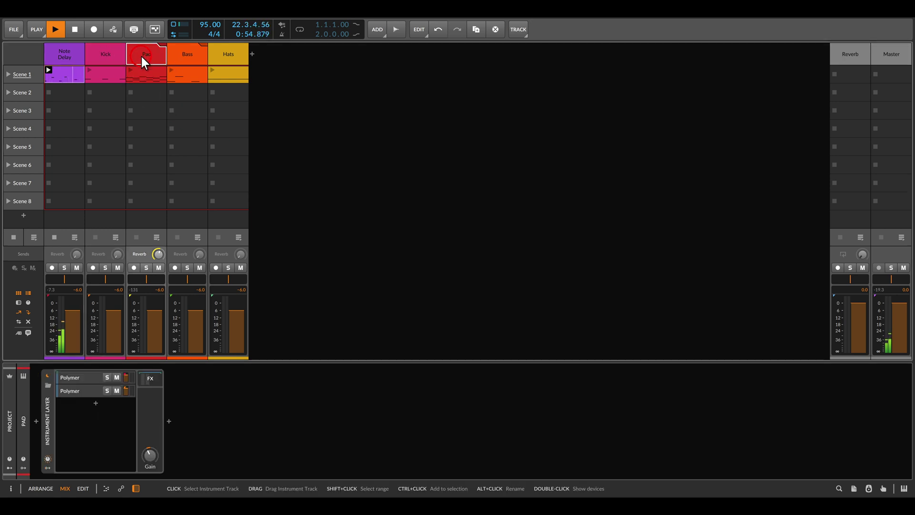
click(183, 53)
click(228, 57)
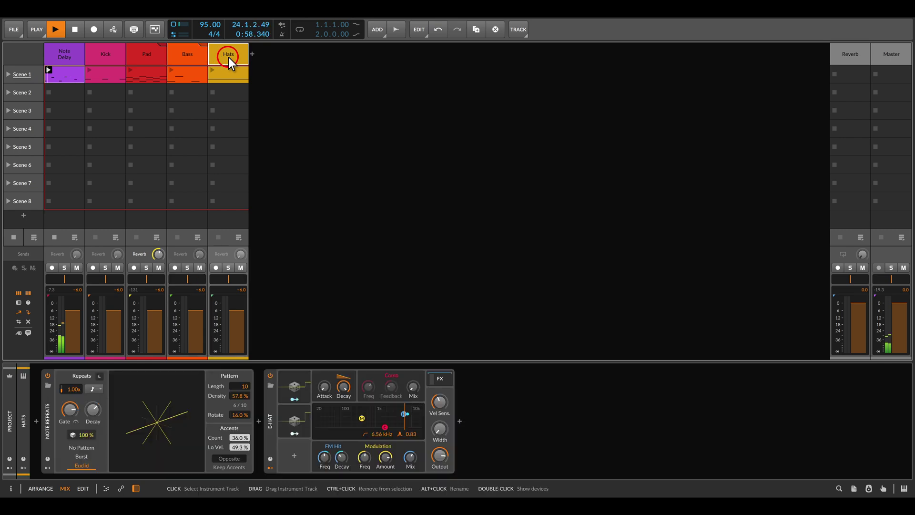
click(9, 74)
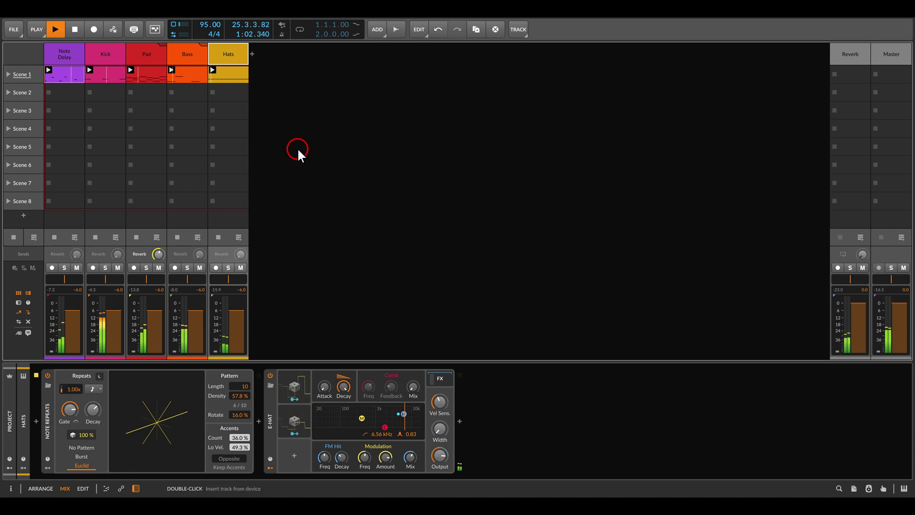
Adjust the filter cutoff of the Note Delay track's Polysynth during playback, and reopen the Note Echo patch.
click(77, 56)
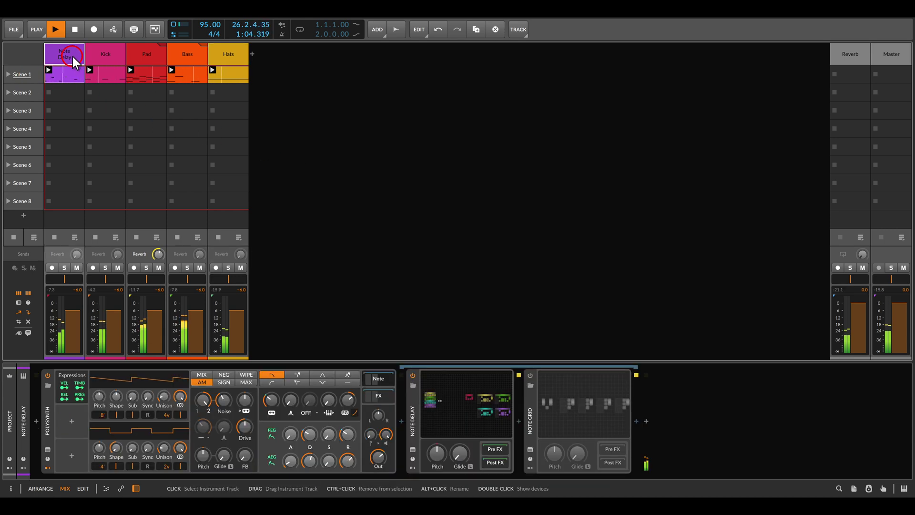
click(271, 402)
drag(271, 402, 272, 402)
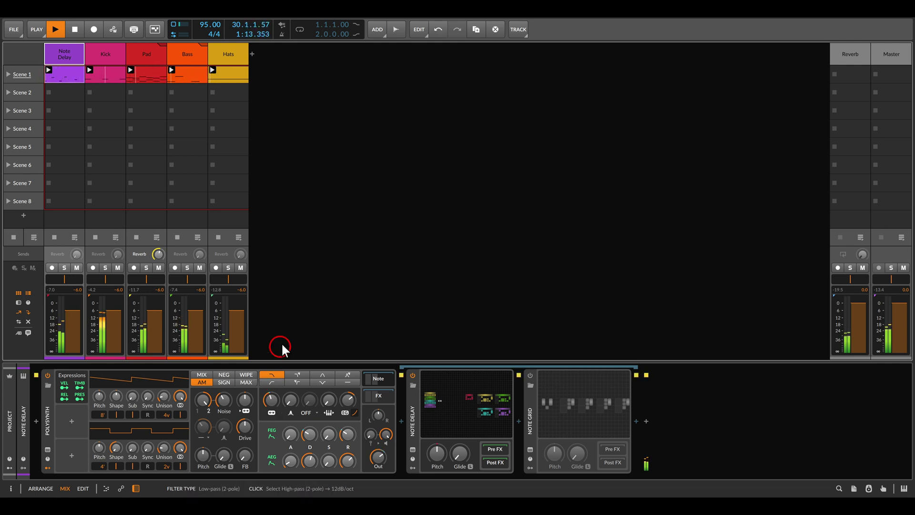
click(466, 418)
drag(472, 252, 618, 157)
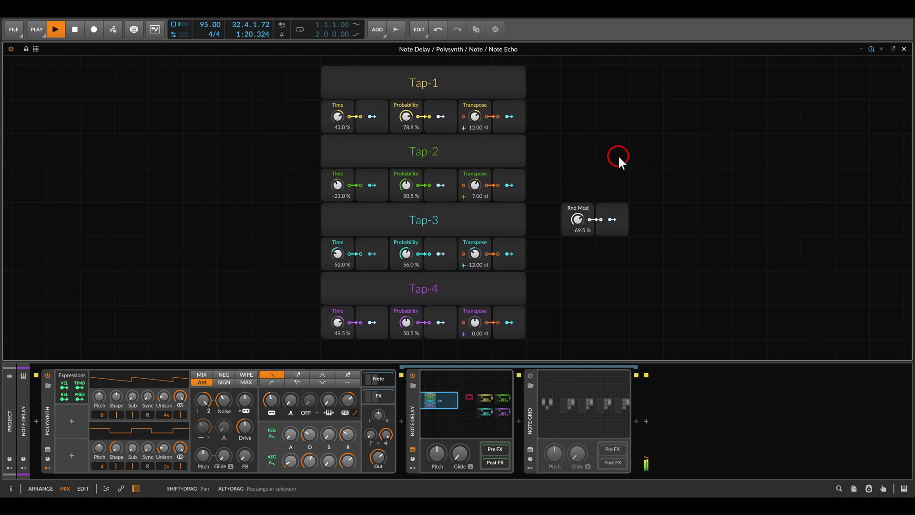